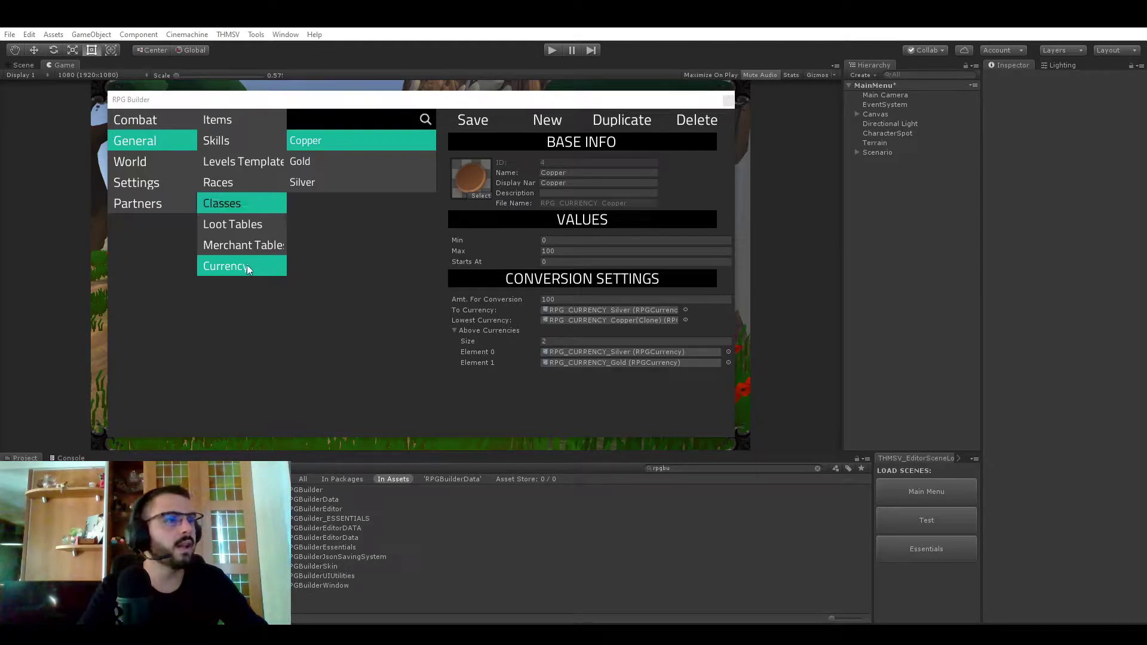
Review Copper's maximum of 100, its starting amount and its conversion amount.
left_click(362, 319)
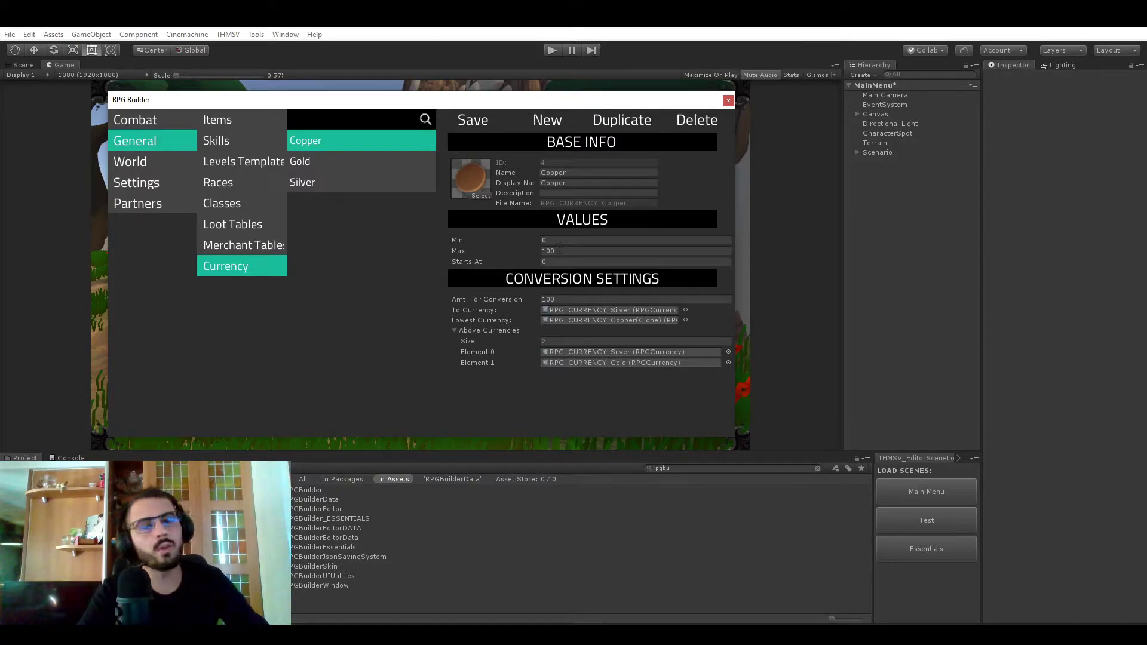
left_click(579, 251)
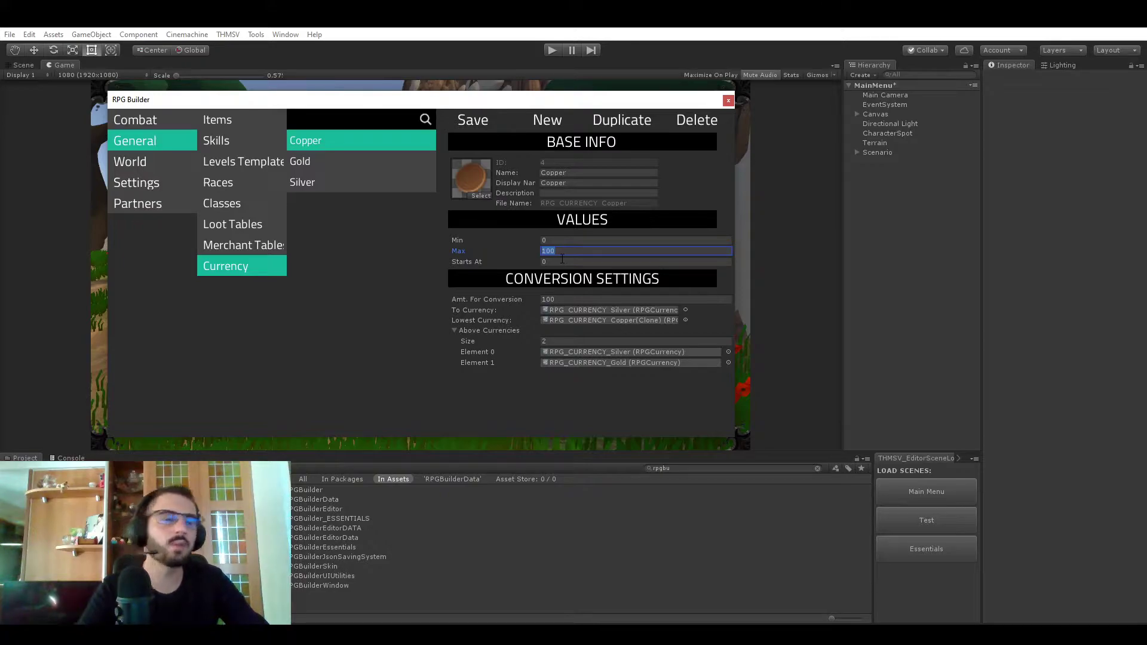
left_click(568, 261)
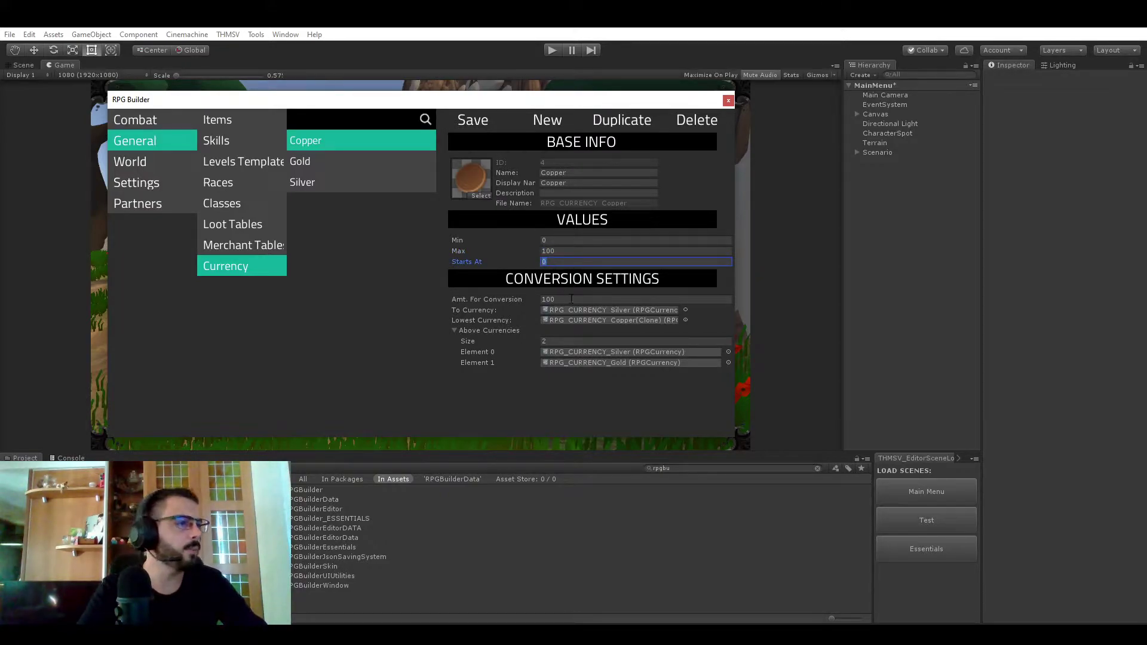
left_click(609, 298)
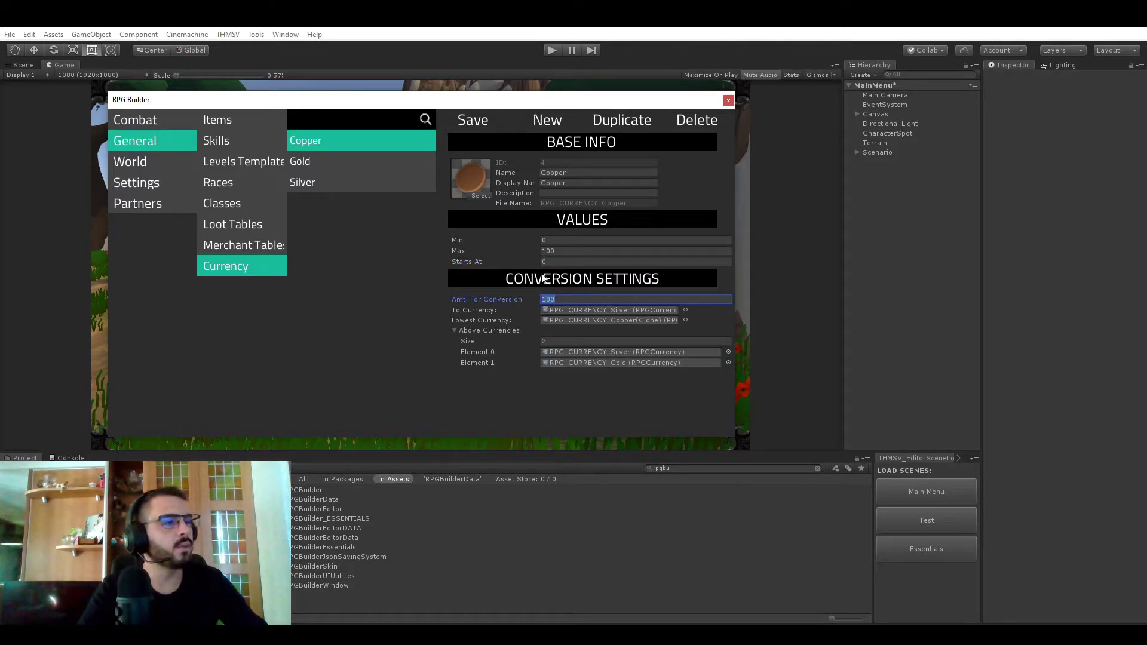
left_click(578, 298)
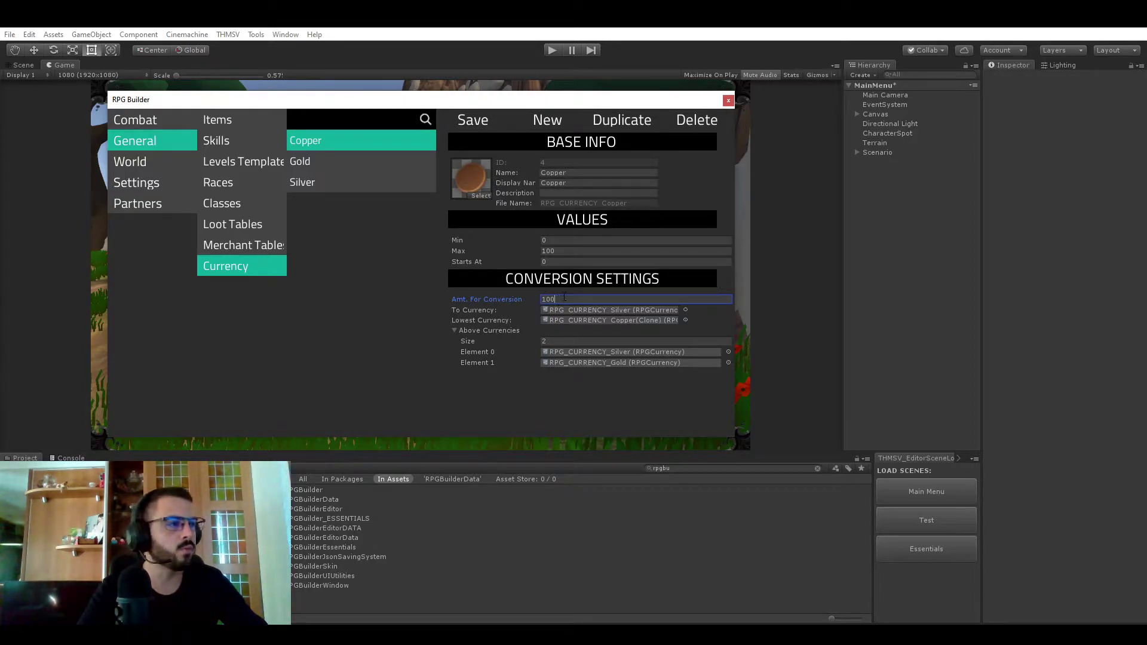
left_click(562, 261)
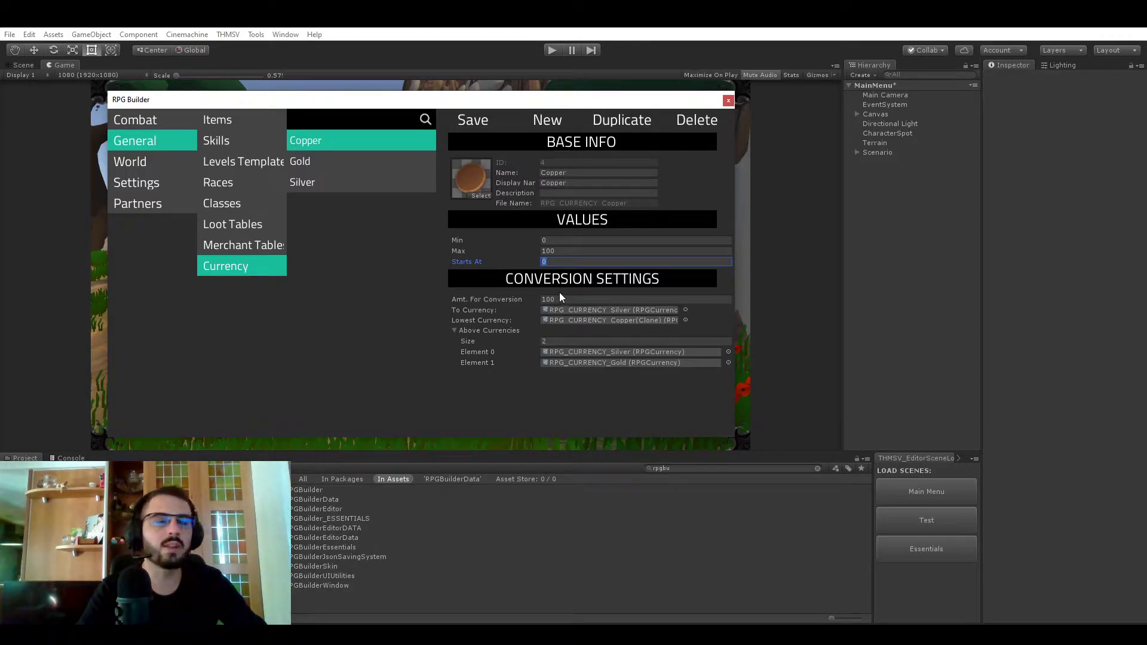
left_click(574, 298)
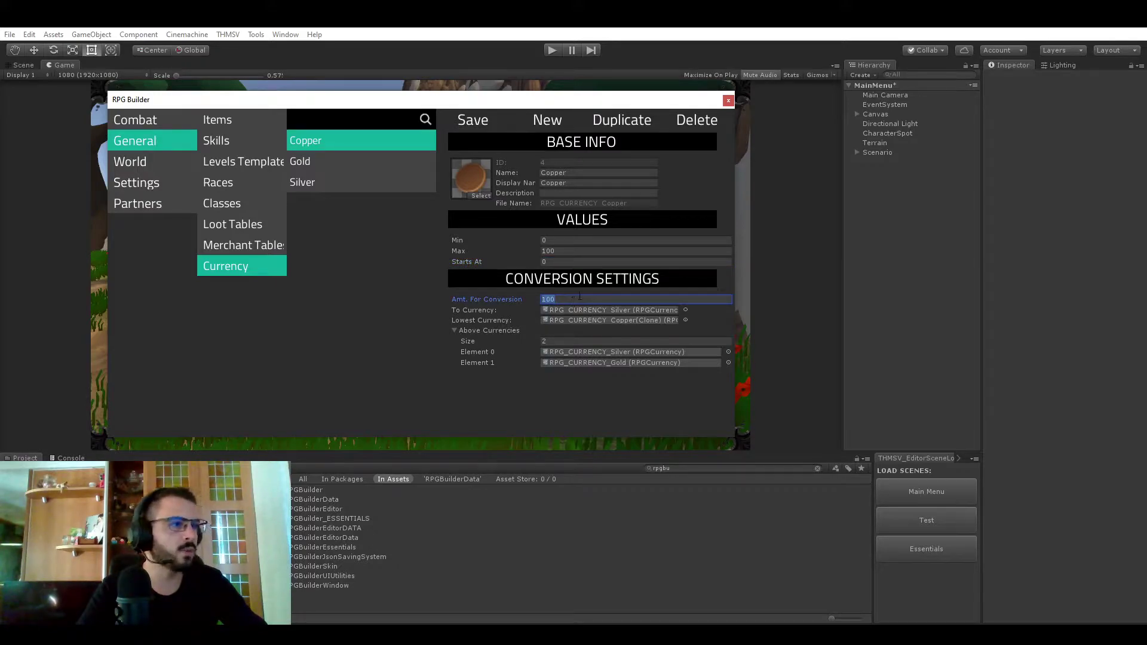
Check which currency Copper converts into, closing the currency chooser unchanged.
left_click(476, 309)
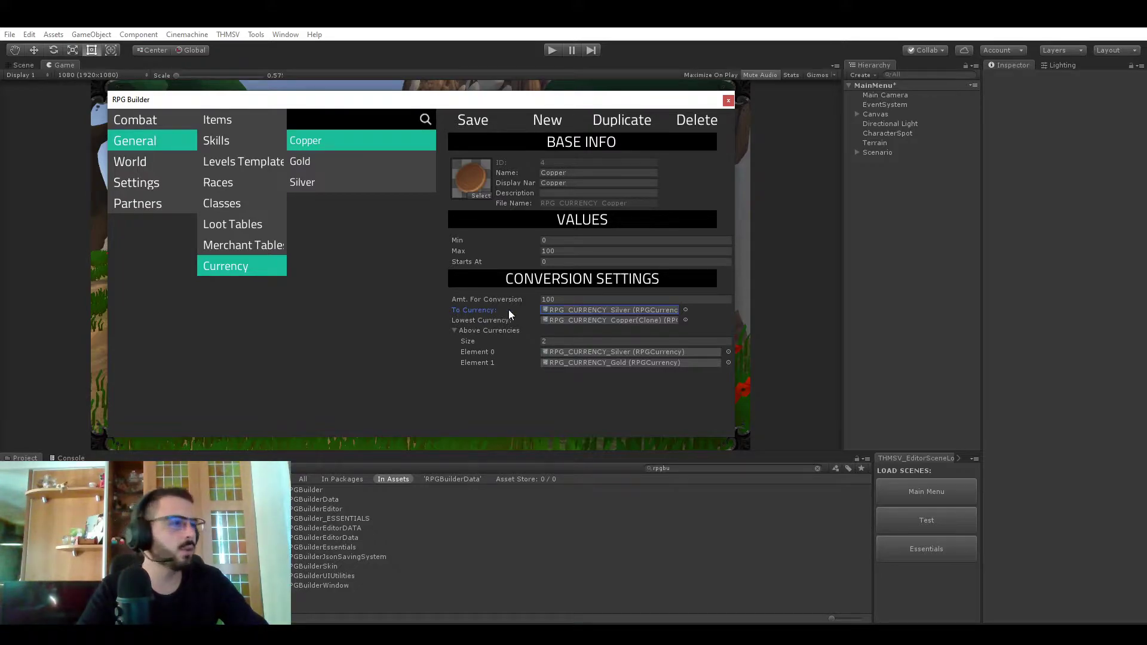
left_click(685, 310)
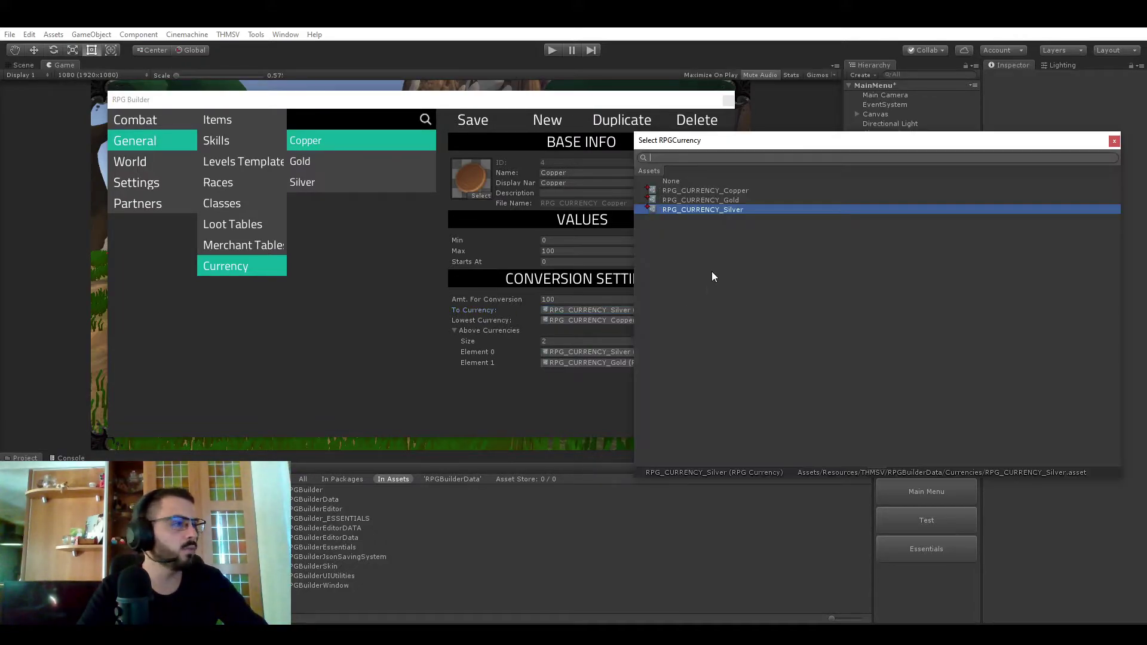
left_click_drag(696, 143, 749, 142)
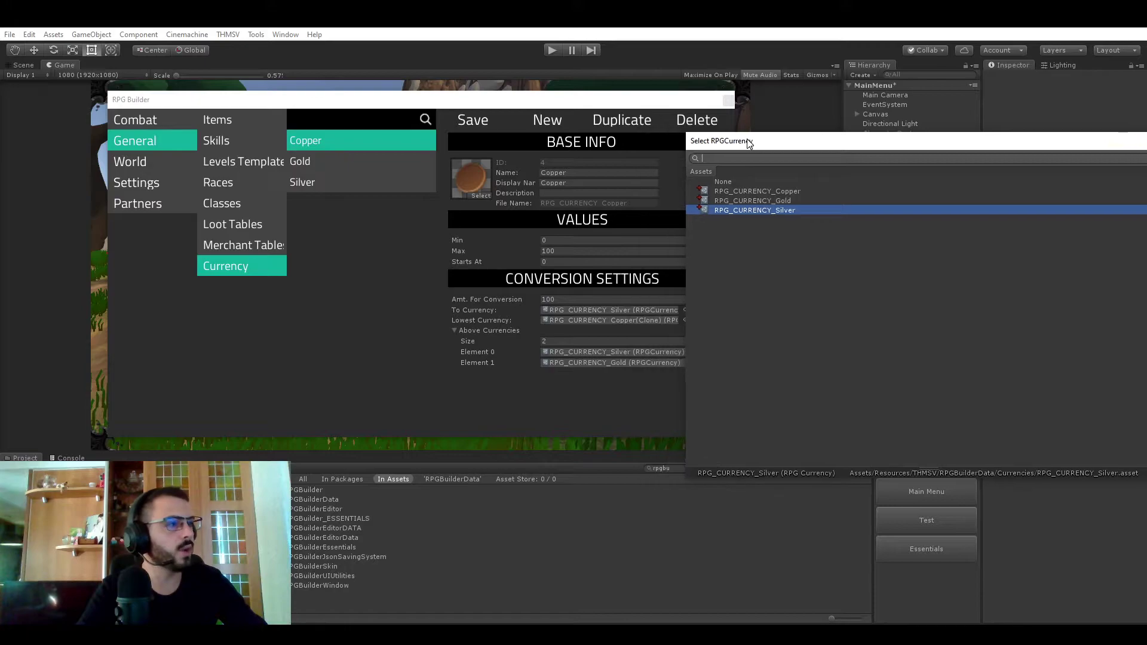
left_click(491, 316)
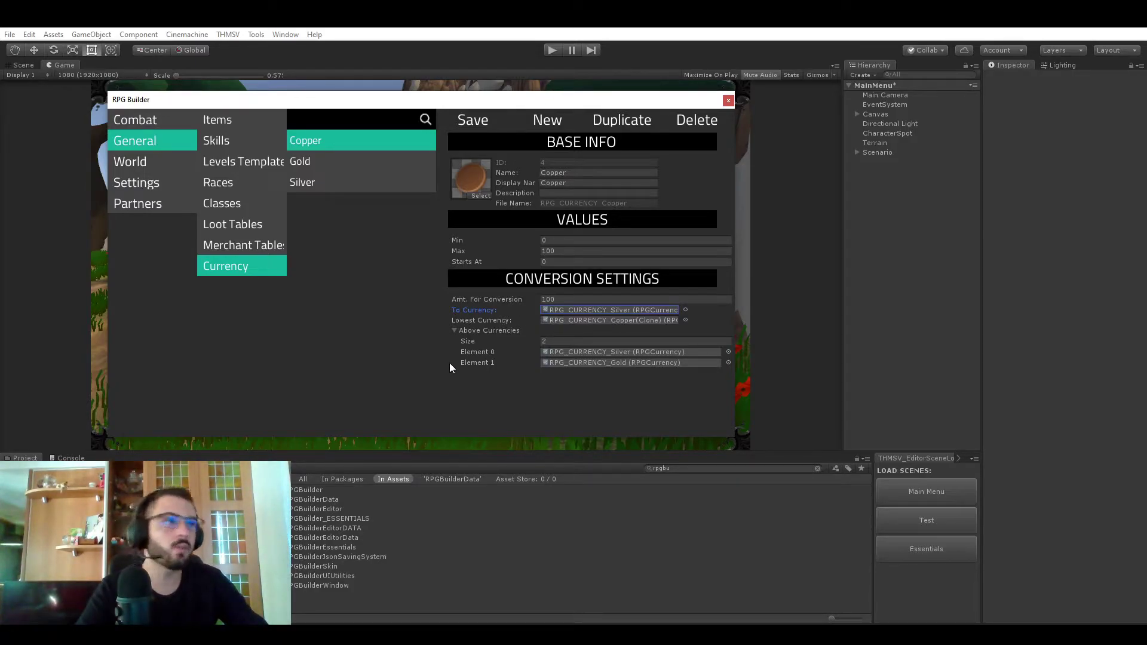
left_click(310, 183)
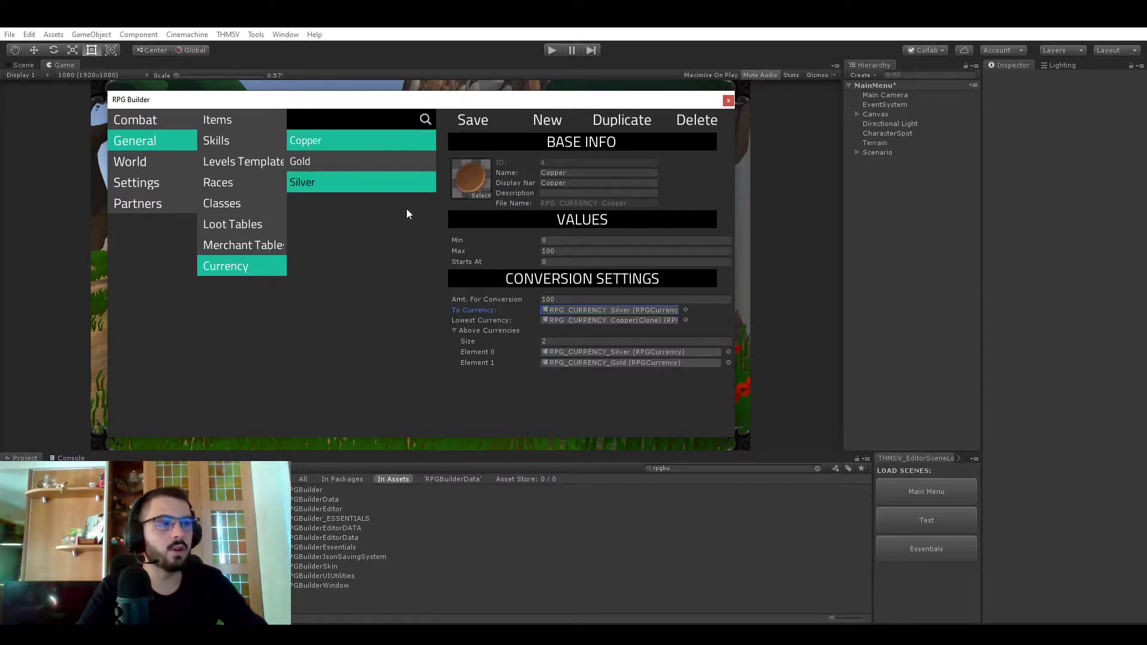
left_click(373, 135)
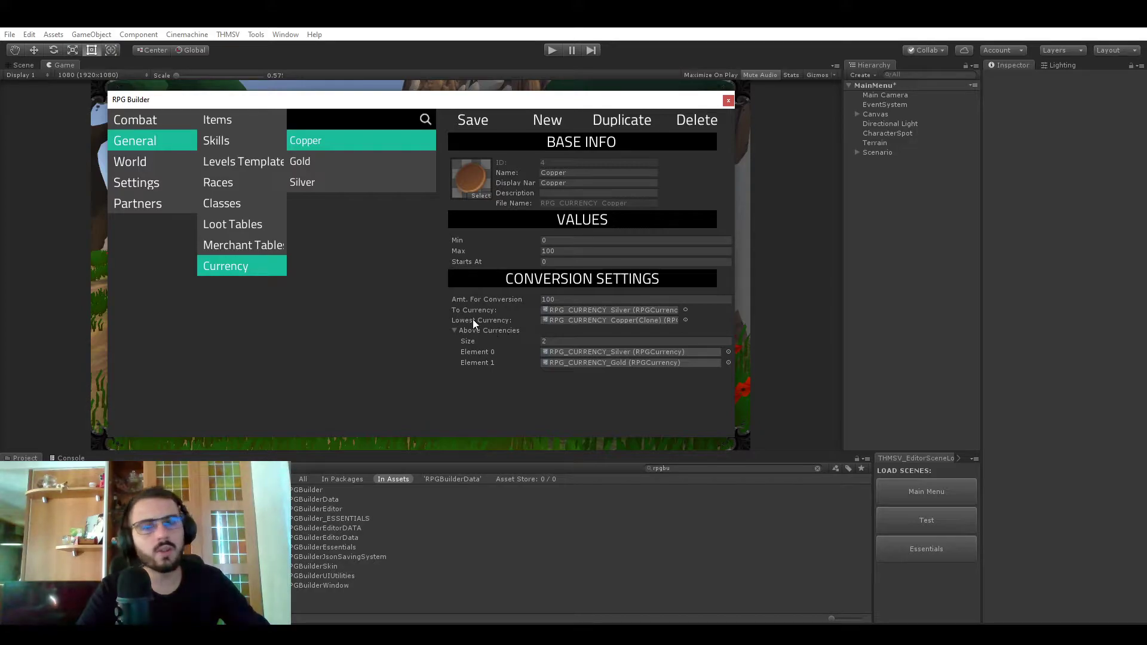
Check Copper's Above Currencies Size, then switch to the Silver currency.
left_click(596, 341)
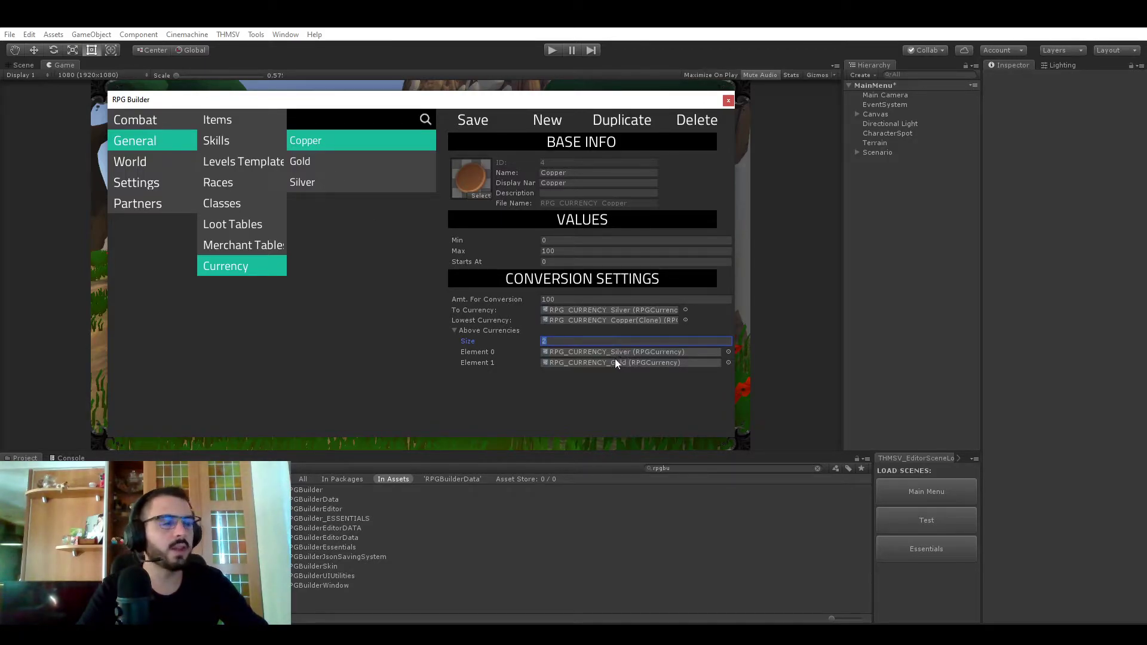
left_click(571, 343)
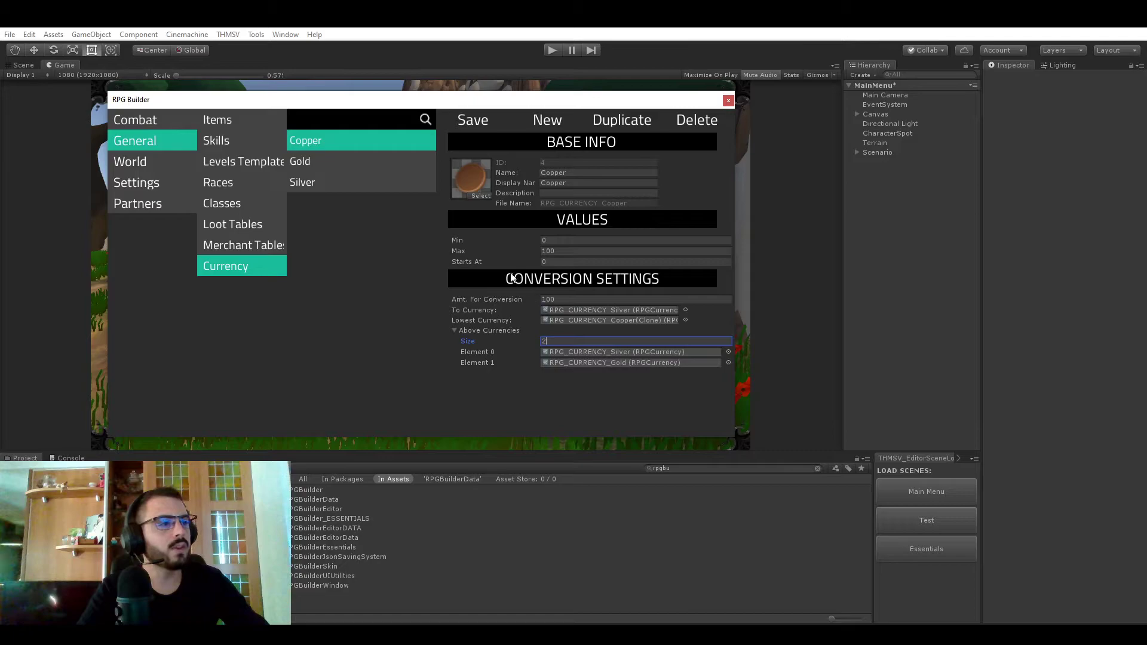
left_click(342, 186)
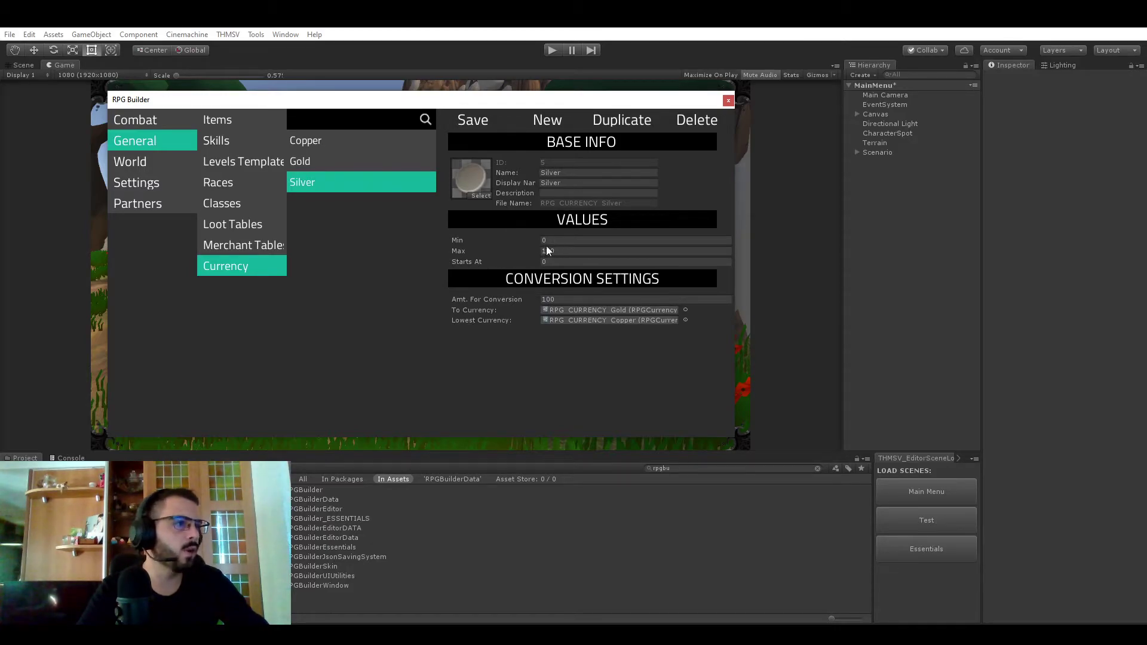
Check Silver's Max of 100 and conversion amount, then switch to the Gold currency.
left_click(562, 241)
key("Tab")
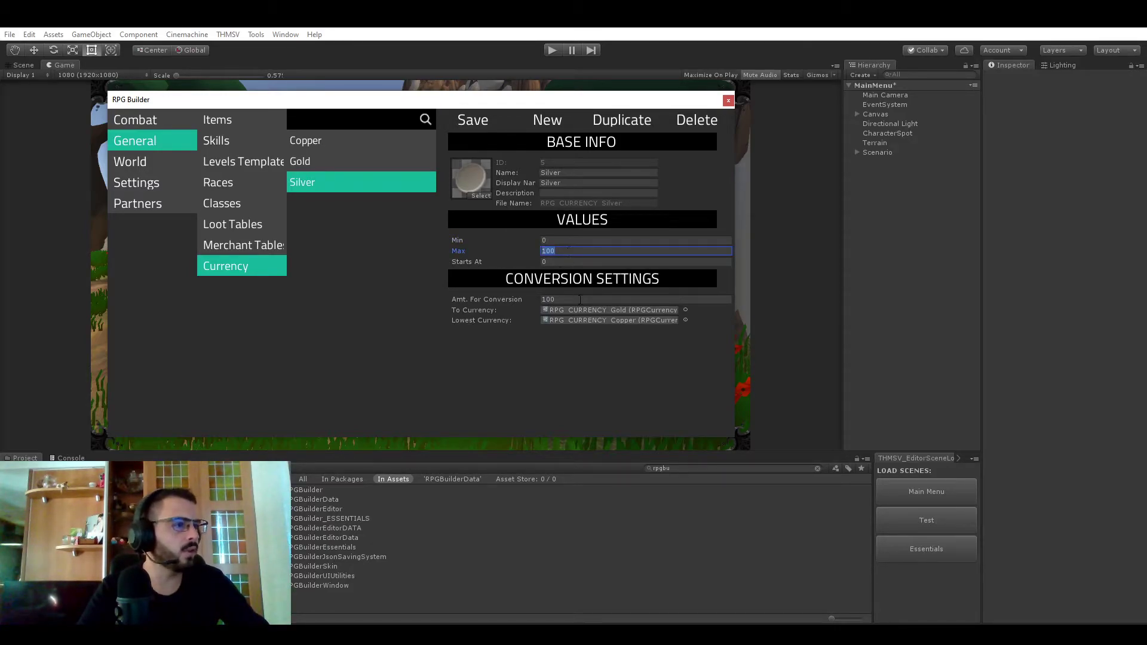
left_click(549, 299)
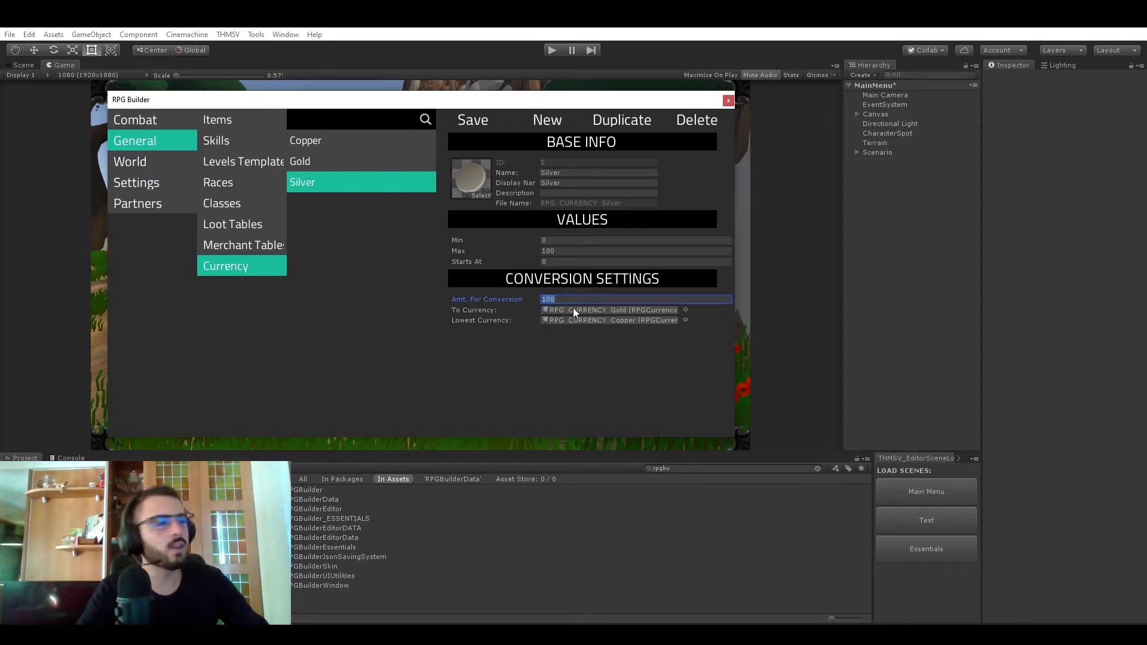
left_click(320, 164)
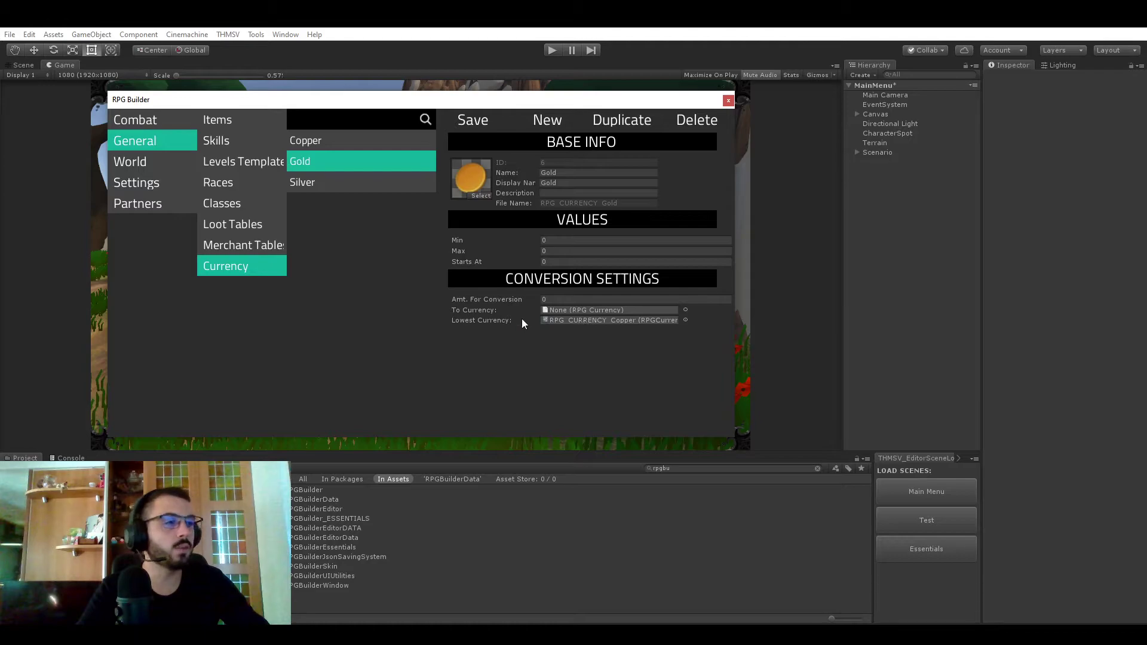
Close RPG Builder, play as new character 'qq555', and open the inventory in a maximized Game view.
left_click(729, 100)
left_click(550, 50)
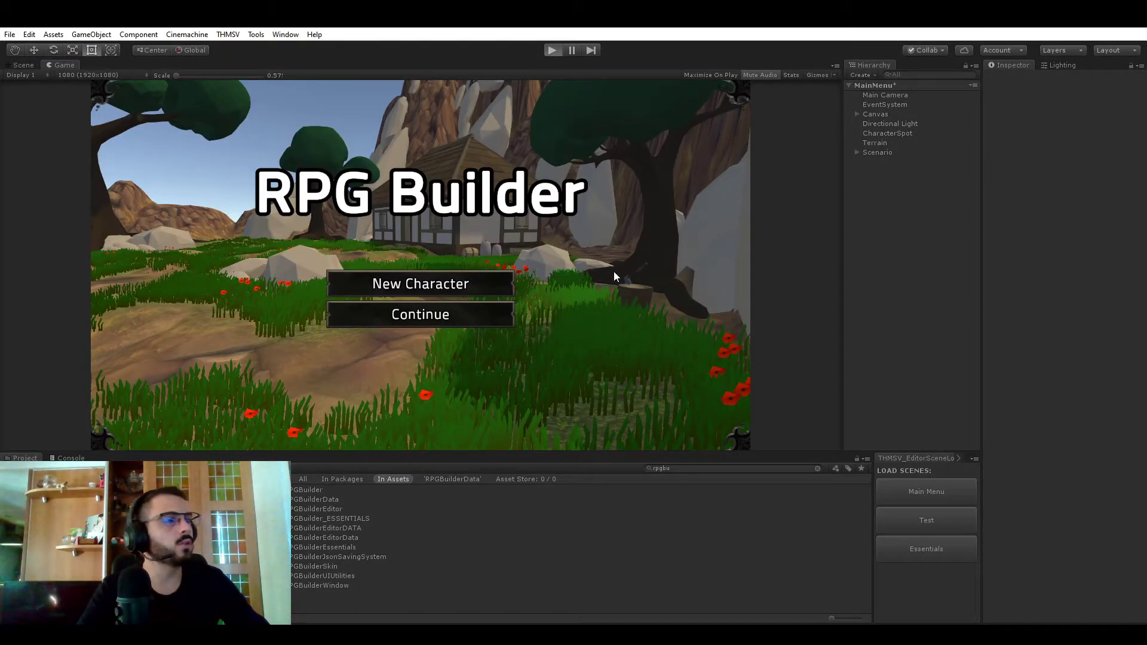
left_click(502, 283)
left_click(451, 399)
type("qq555")
left_click(577, 400)
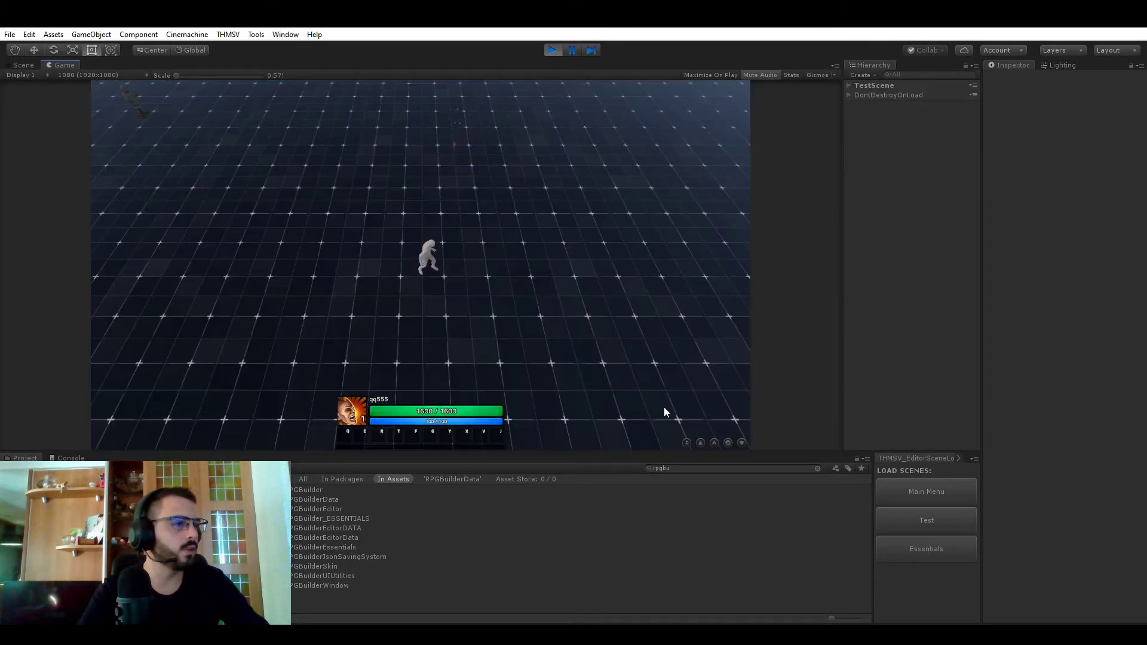
left_click(699, 443)
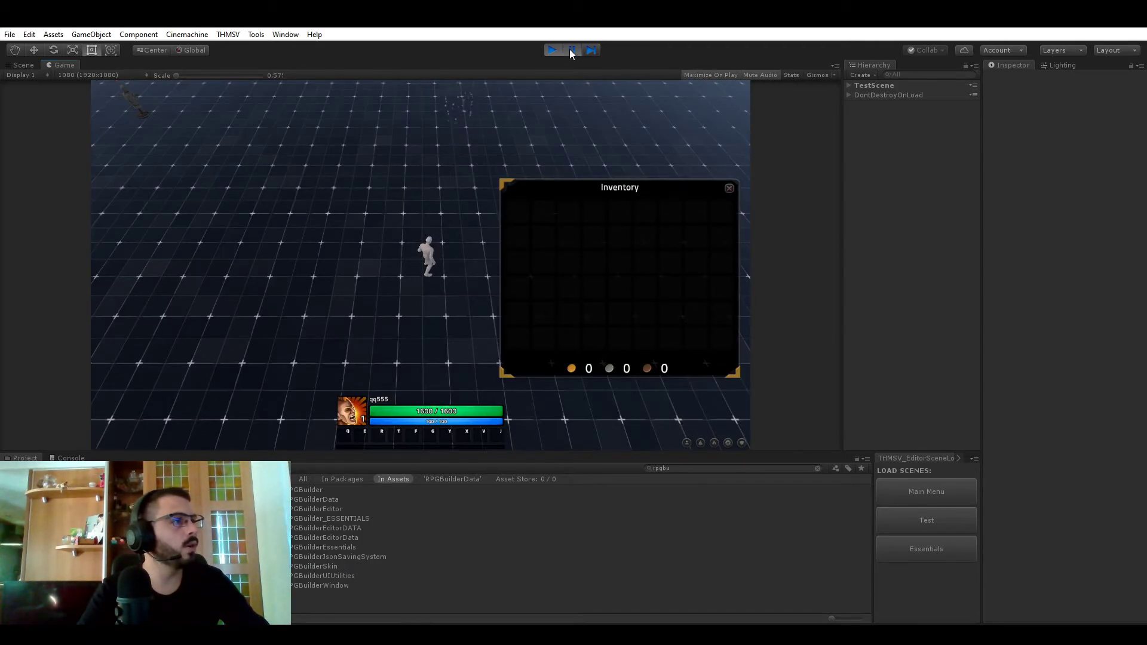
key("shift+space")
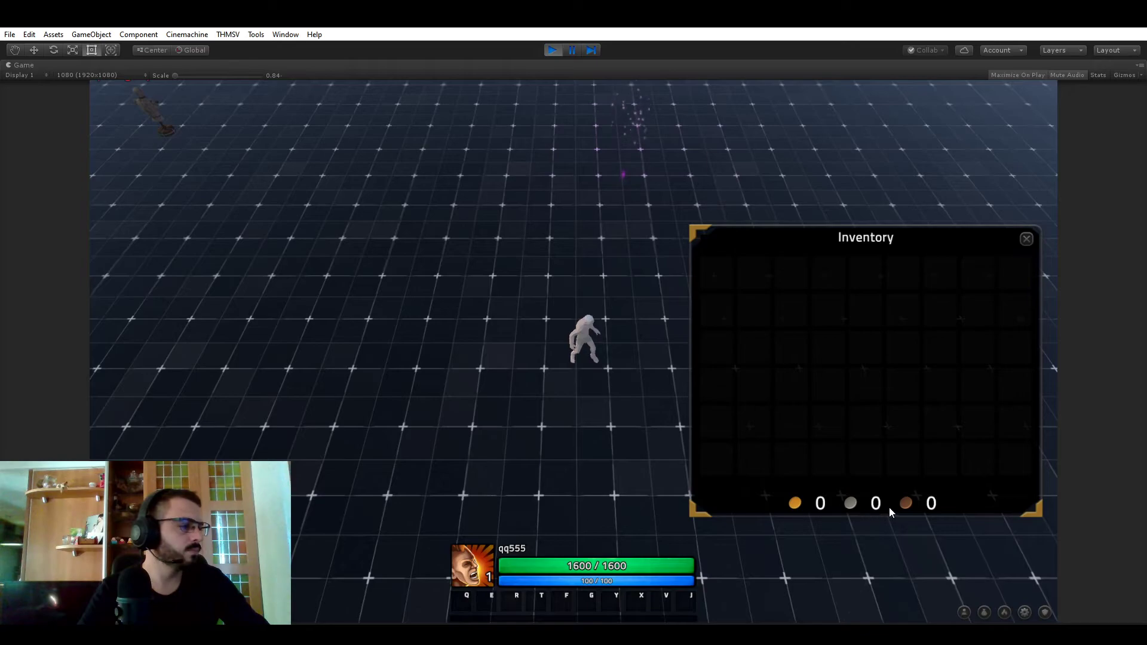
Grant 980 Copper through the developer panel, shown as 9 Silver 80 Copper.
left_click(1045, 612)
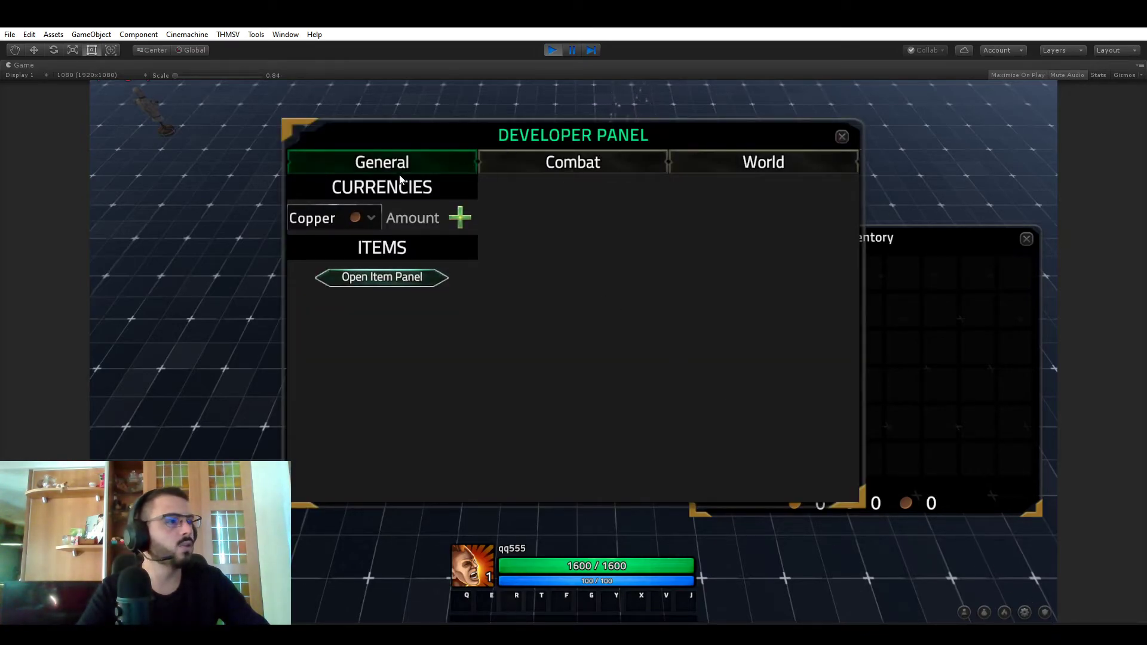
left_click(340, 215)
left_click(406, 225)
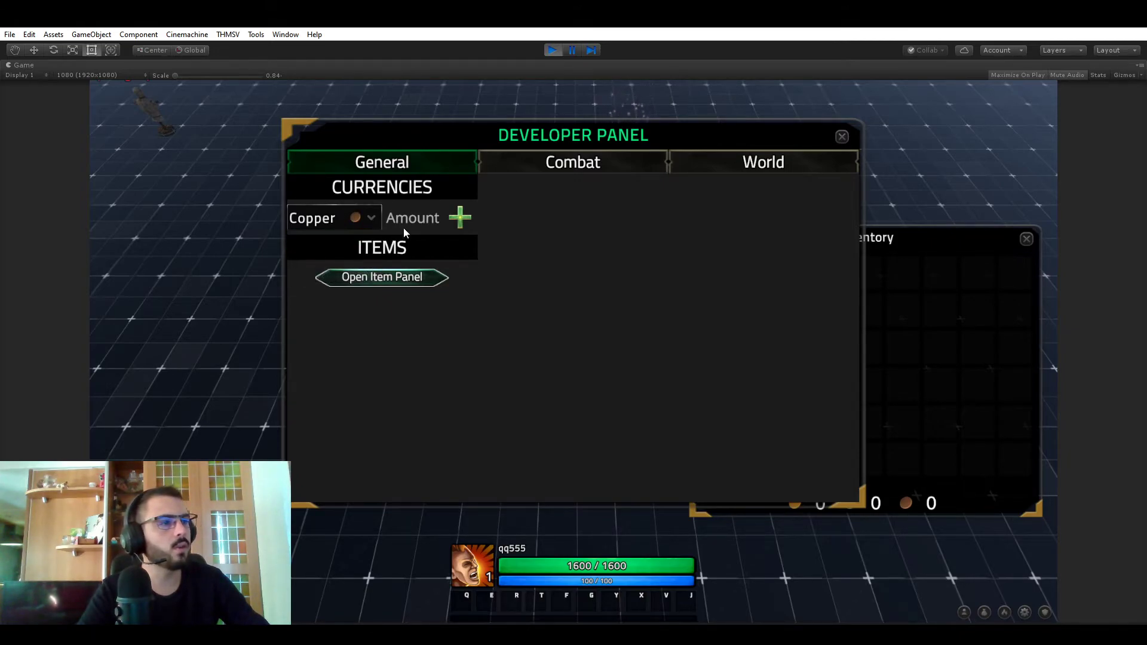
type("980")
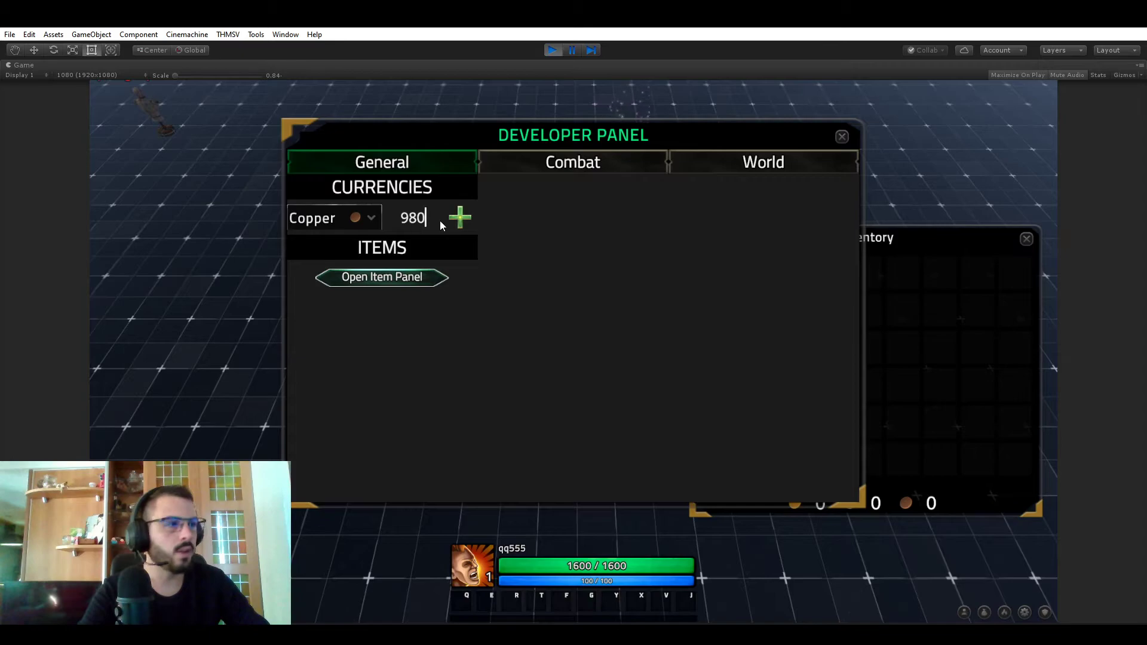
left_click(460, 217)
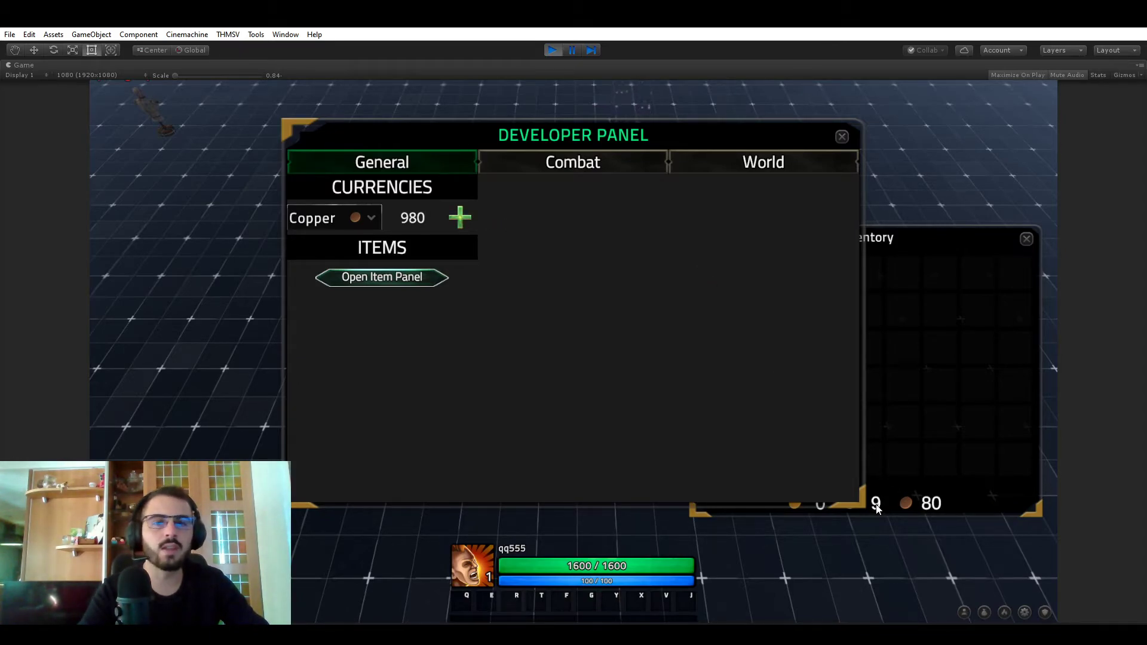
Add 980 Silver to the player and close the panel to check the inventory.
left_click(330, 219)
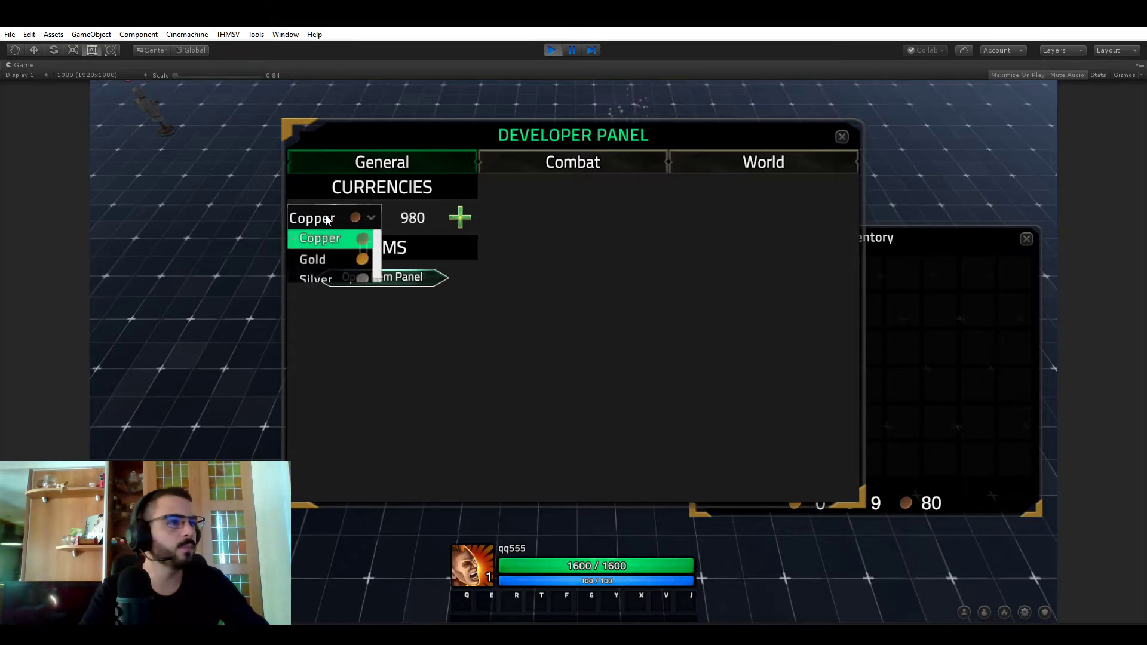
left_click(323, 276)
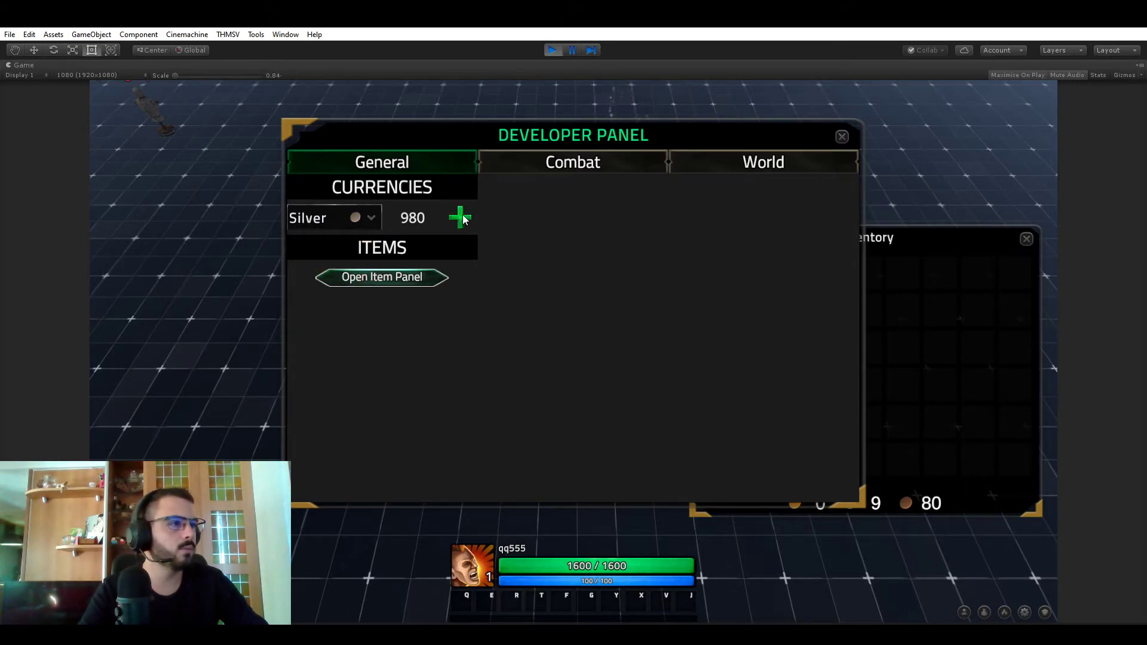
left_click(462, 217)
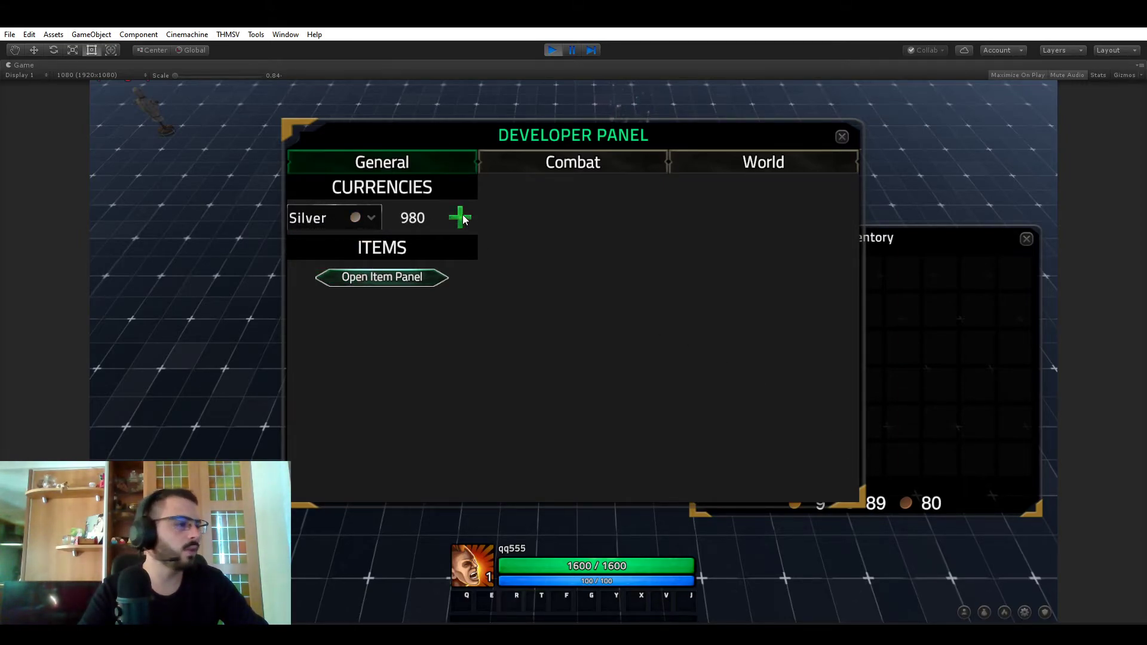
left_click(842, 137)
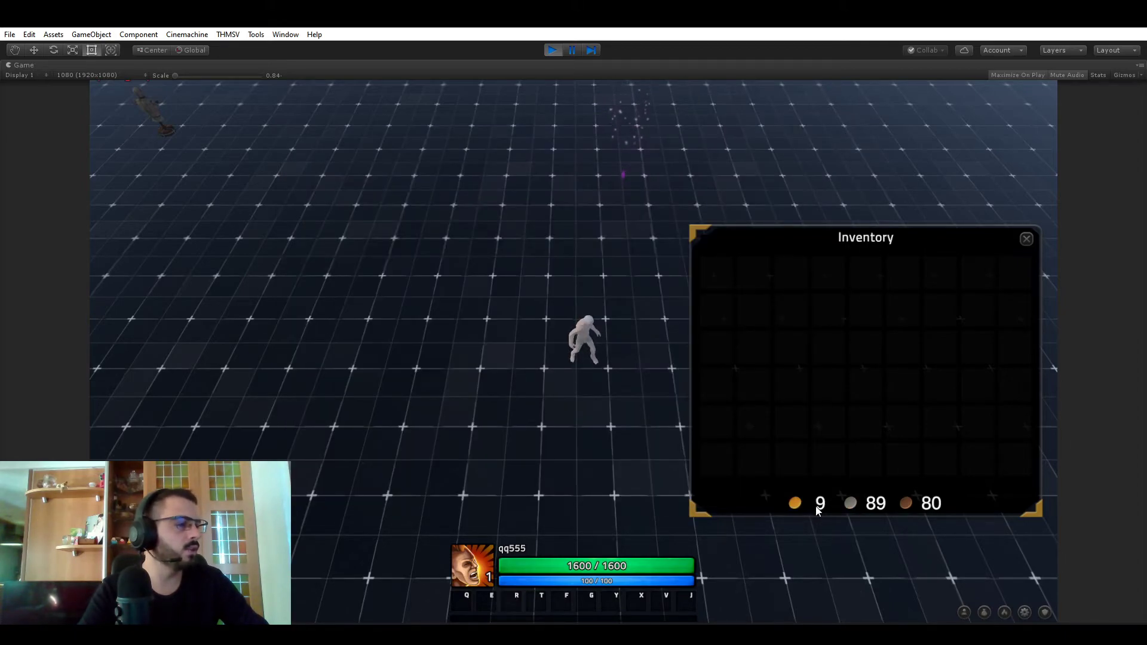
Add 980 Gold via the developer panel, close it and run toward the merchant.
key("F1")
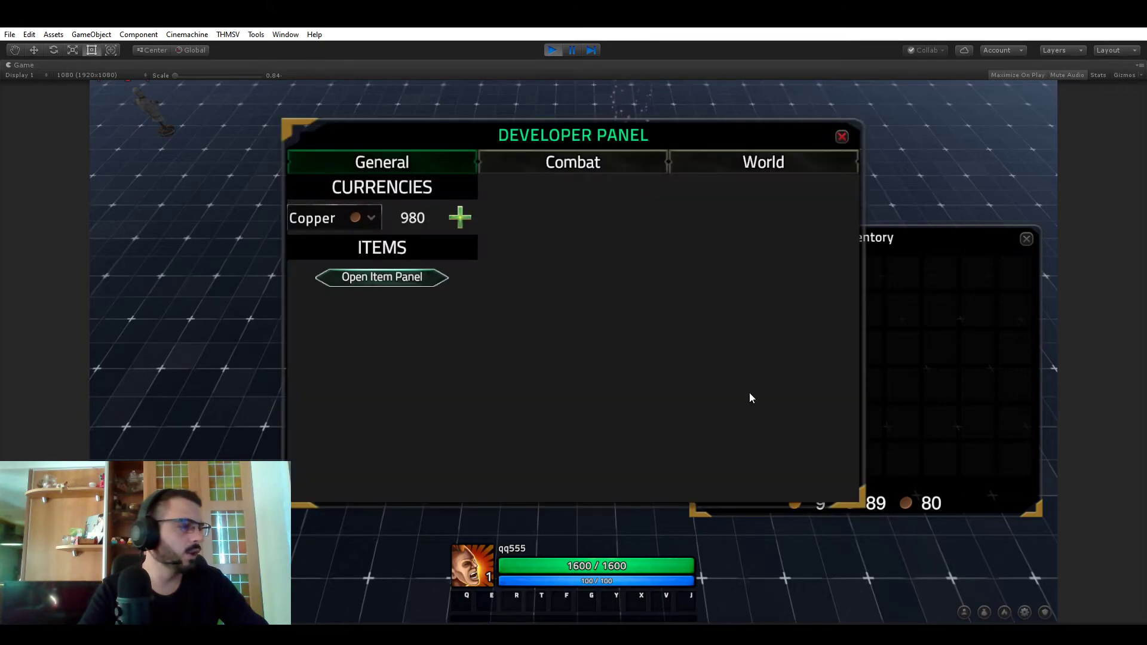
left_click(370, 218)
left_click(322, 257)
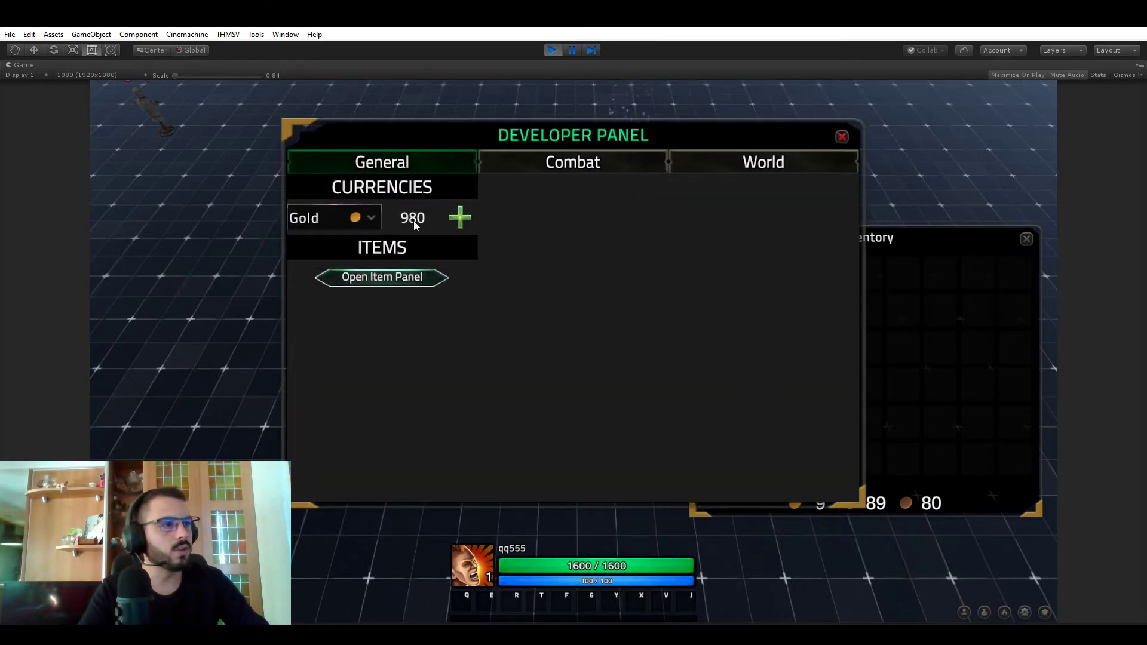
left_click(464, 218)
left_click(842, 137)
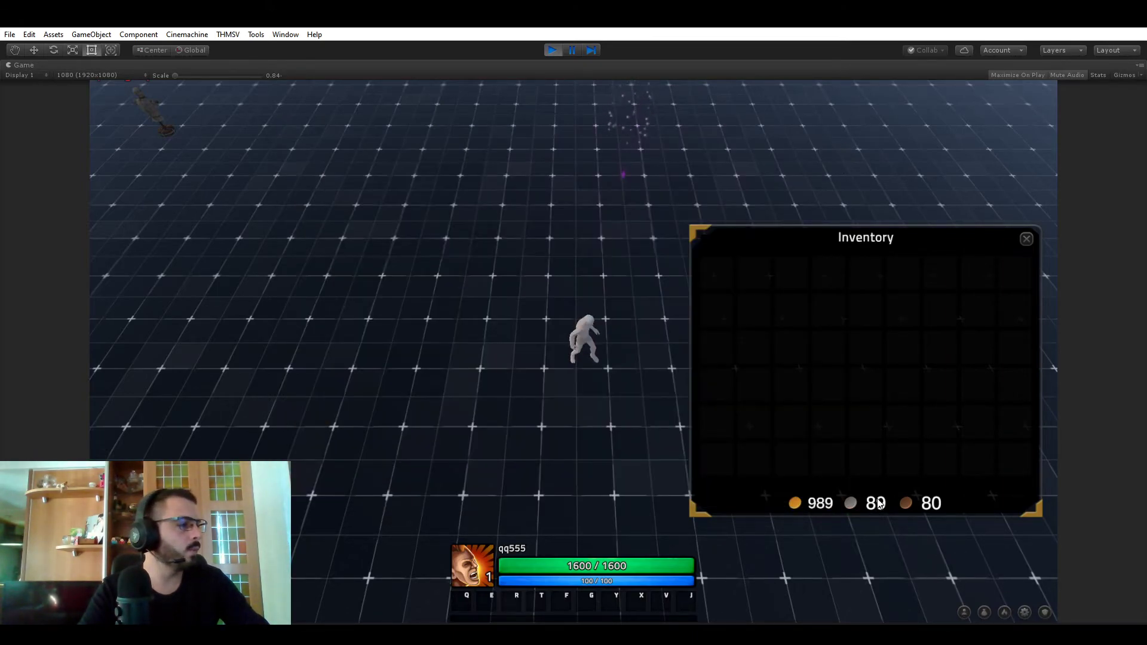
key("d")
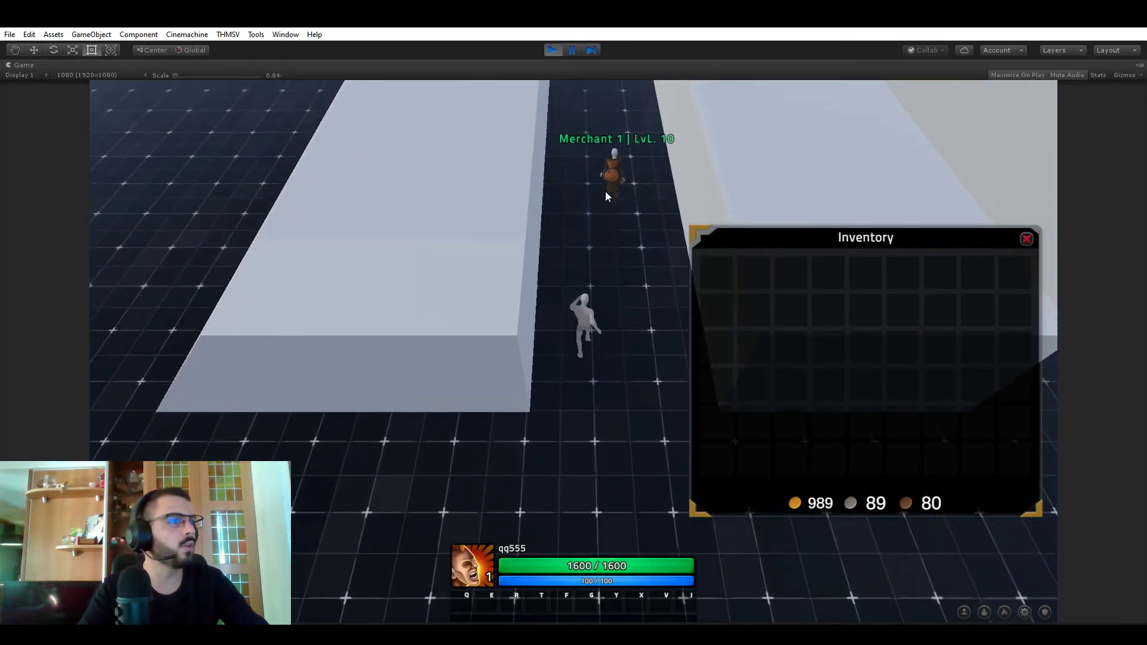
Buy Trainee Axes from the merchant, close the shop, and turn off Maximize On Play.
left_click(605, 288)
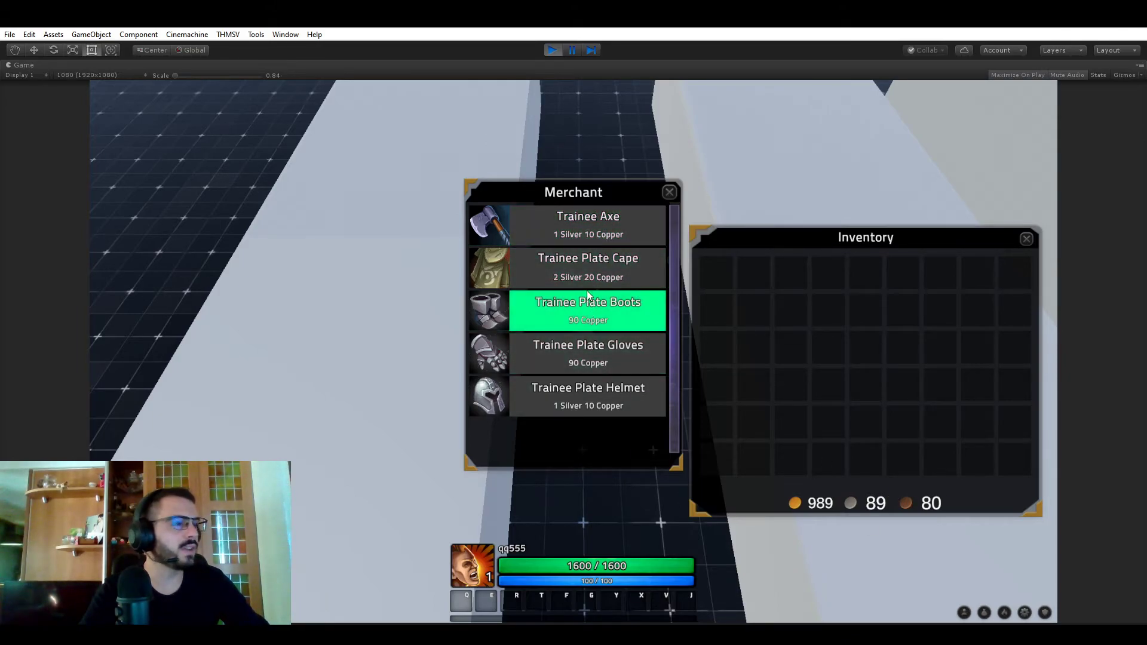
left_click(600, 228)
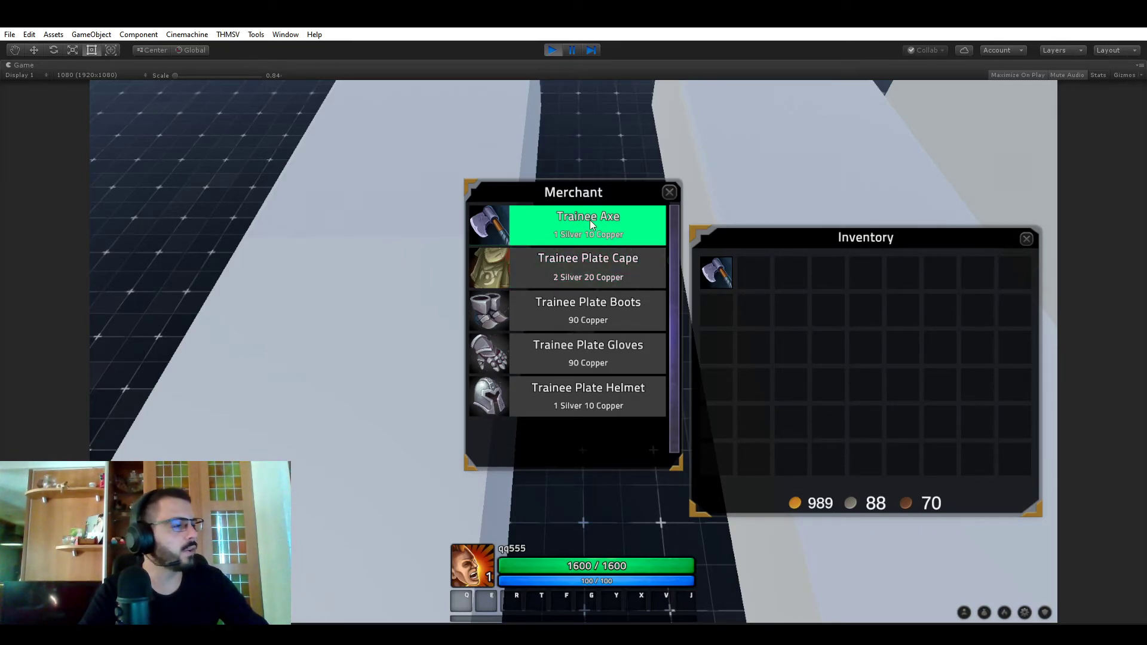
left_click(590, 220)
left_click(607, 225)
left_click(607, 225)
left_click(607, 224)
left_click(607, 224)
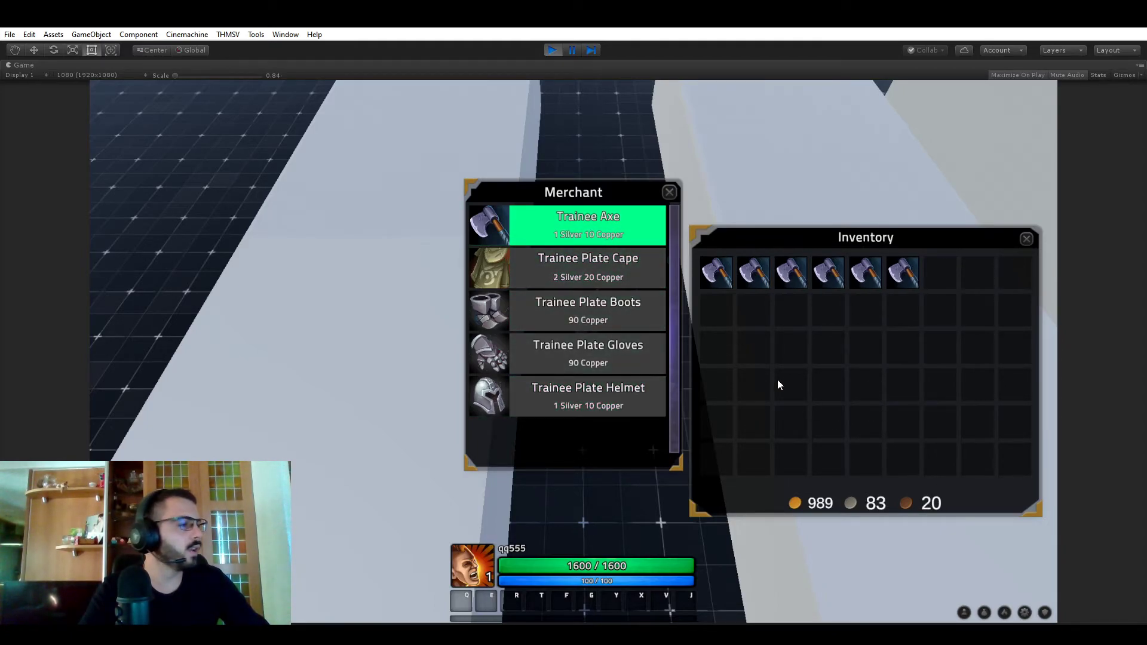
left_click(670, 193)
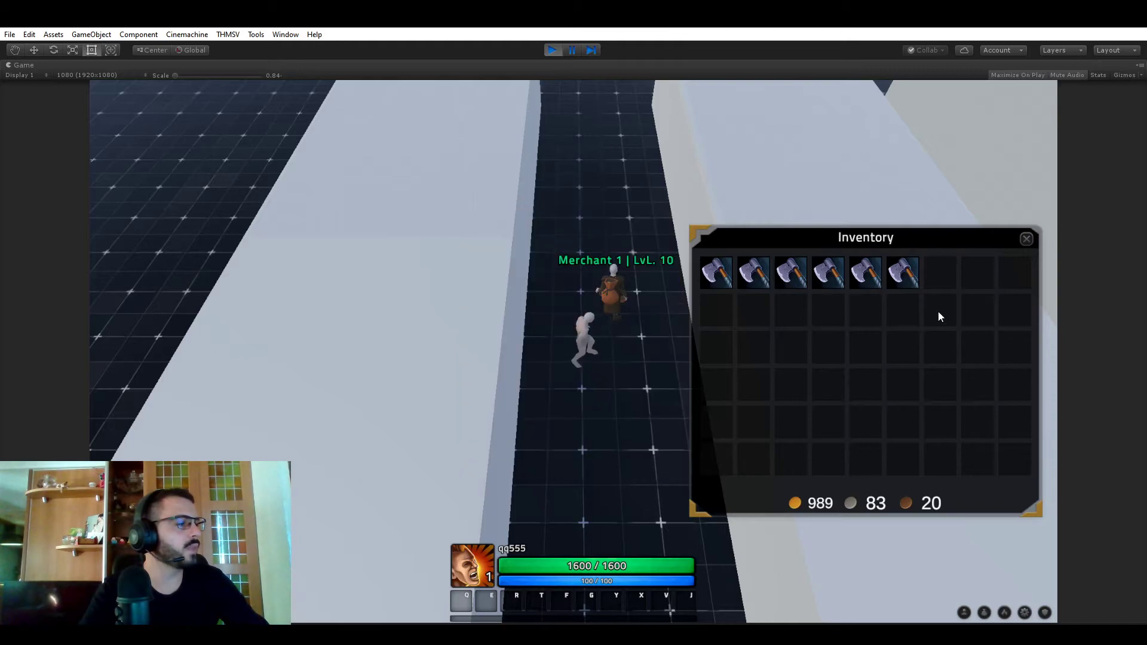
left_click(998, 77)
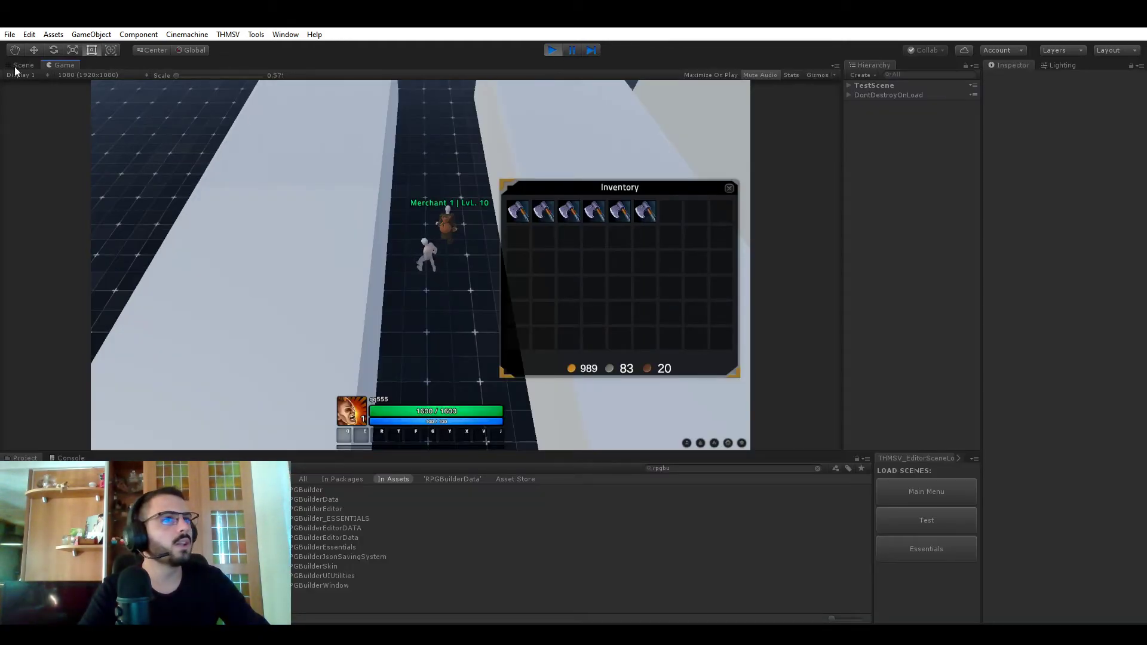
Show the running UI canvas in the Scene view and pan to the inventory currency panel.
left_click(22, 65)
scroll(617, 220, "down", 4)
middle_click_drag(728, 250, 227, 246)
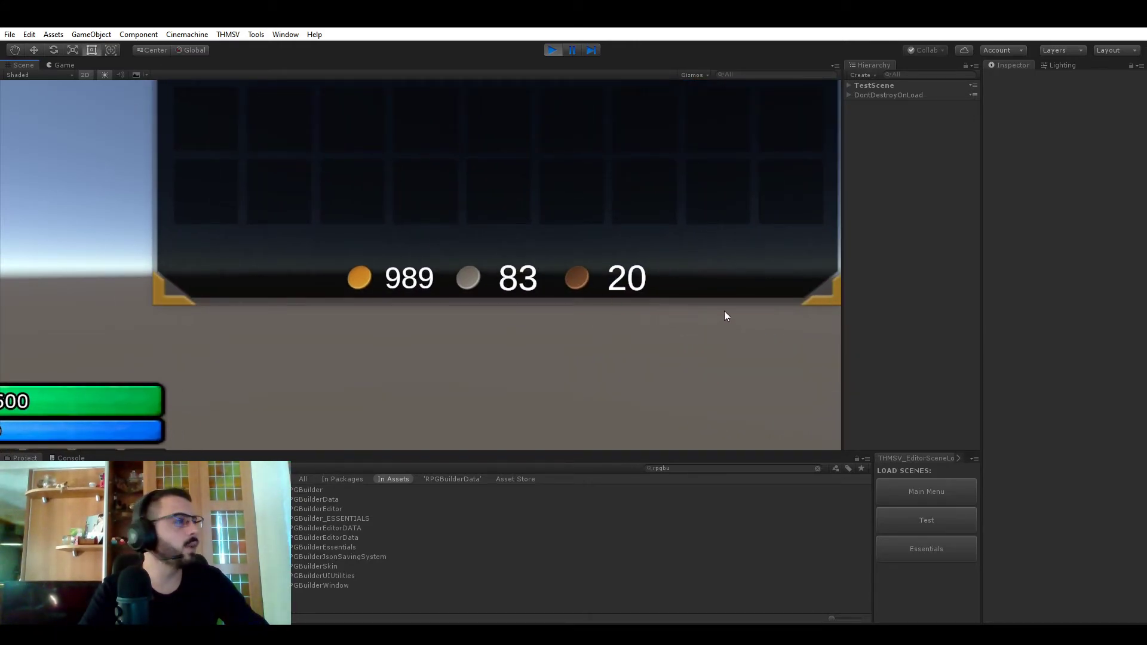
Expand DontDestroyOnLoad > Canvas > WindowsCanvas > Inventory > Background and select the first CurrencySlot.
left_click(847, 85)
left_click(847, 85)
left_click(849, 95)
left_click(857, 105)
left_click(865, 114)
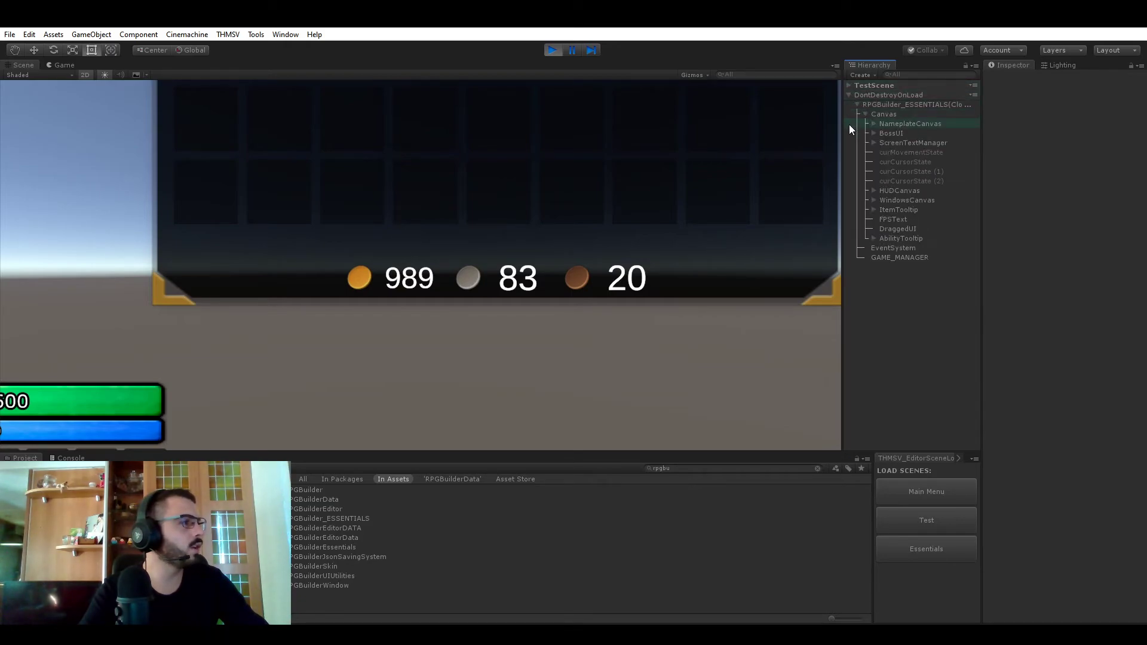
left_click(875, 199)
left_click(883, 266)
left_click(891, 285)
left_click(923, 315)
Frame the gold CurrencySlot in the scene and widen the Inspector.
double_click(930, 315)
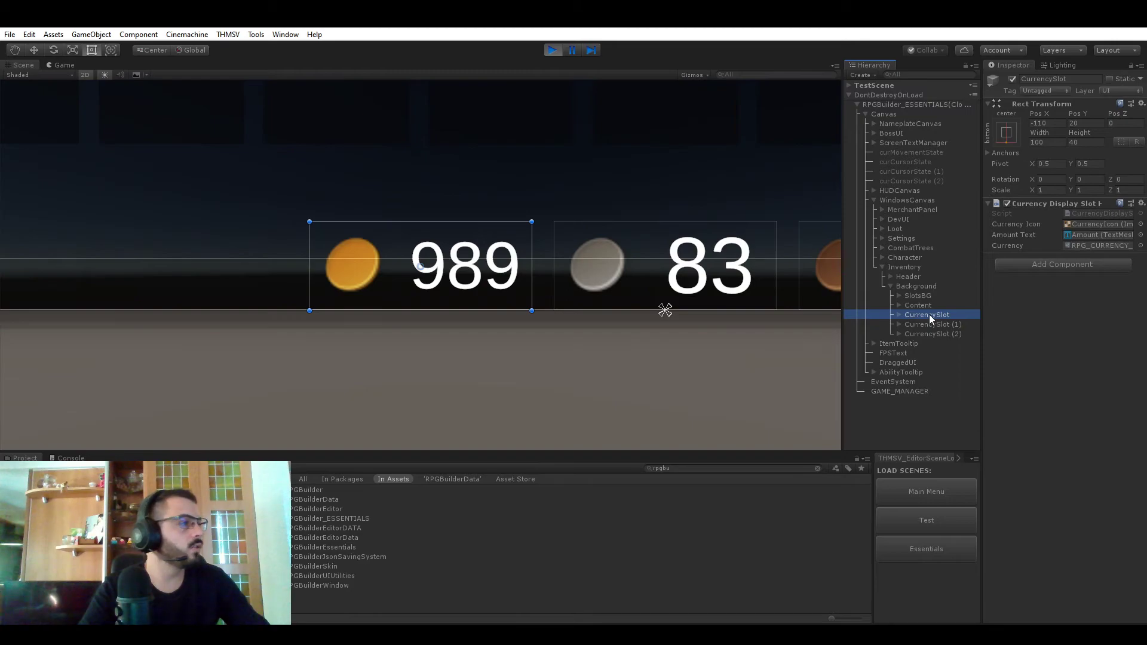
scroll(483, 243, "up", 1)
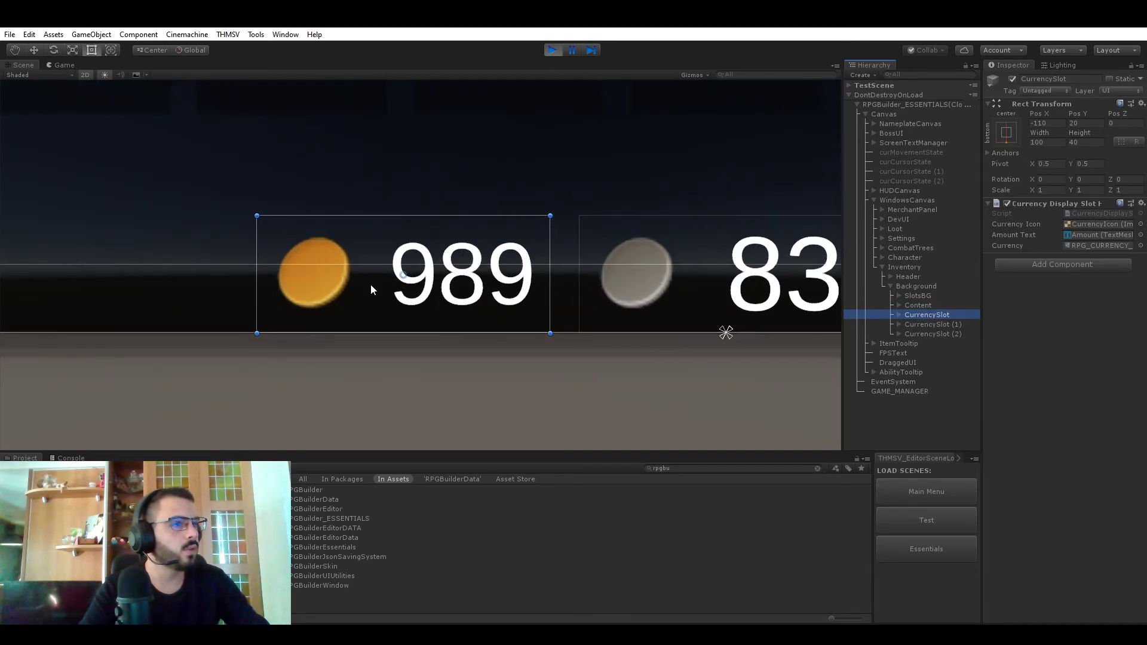
scroll(370, 285, "up", 1)
left_click_drag(982, 211, 895, 220)
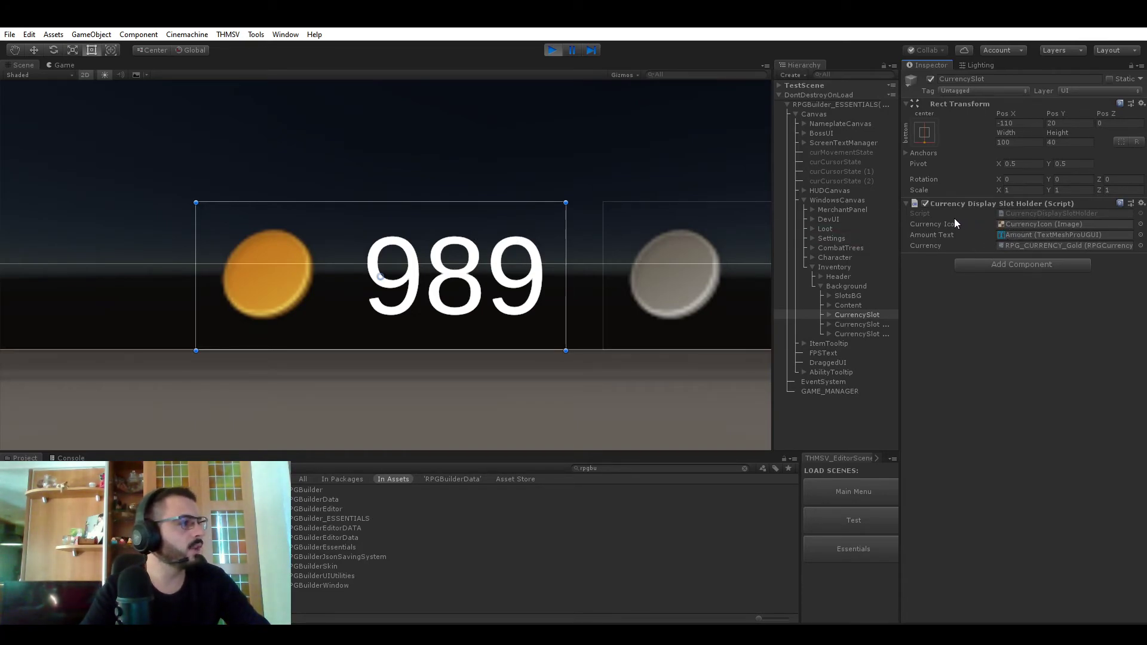
Inspect the slot's CurrencyIcon image and 989 Amount text, then reselect CurrencySlot.
left_click(829, 315)
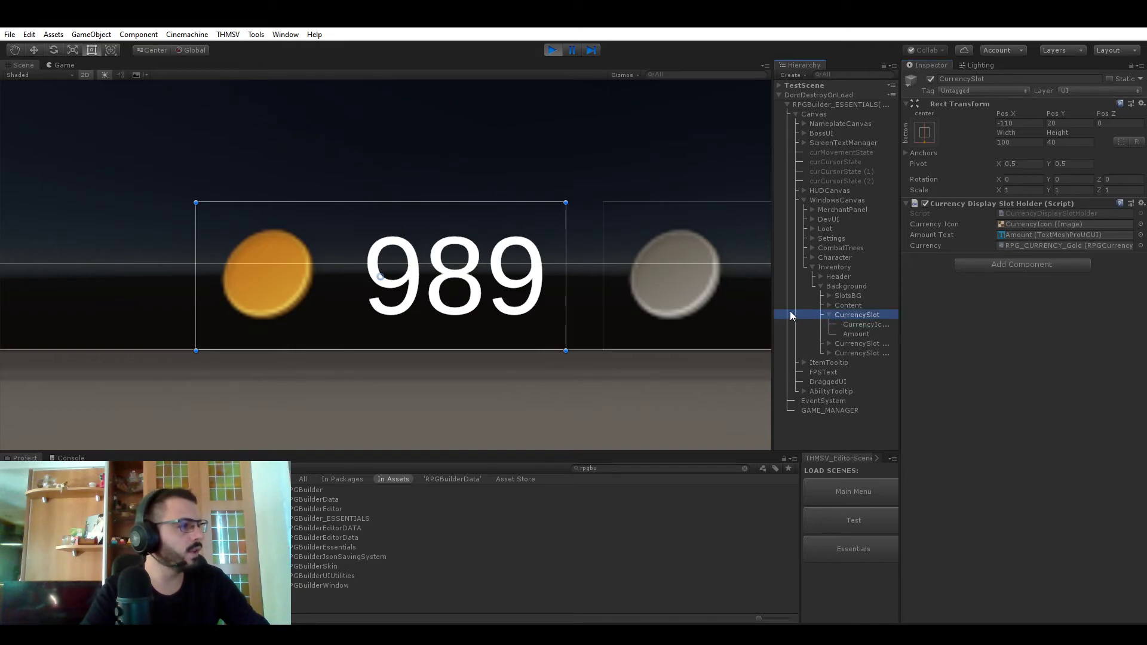
left_click(851, 324)
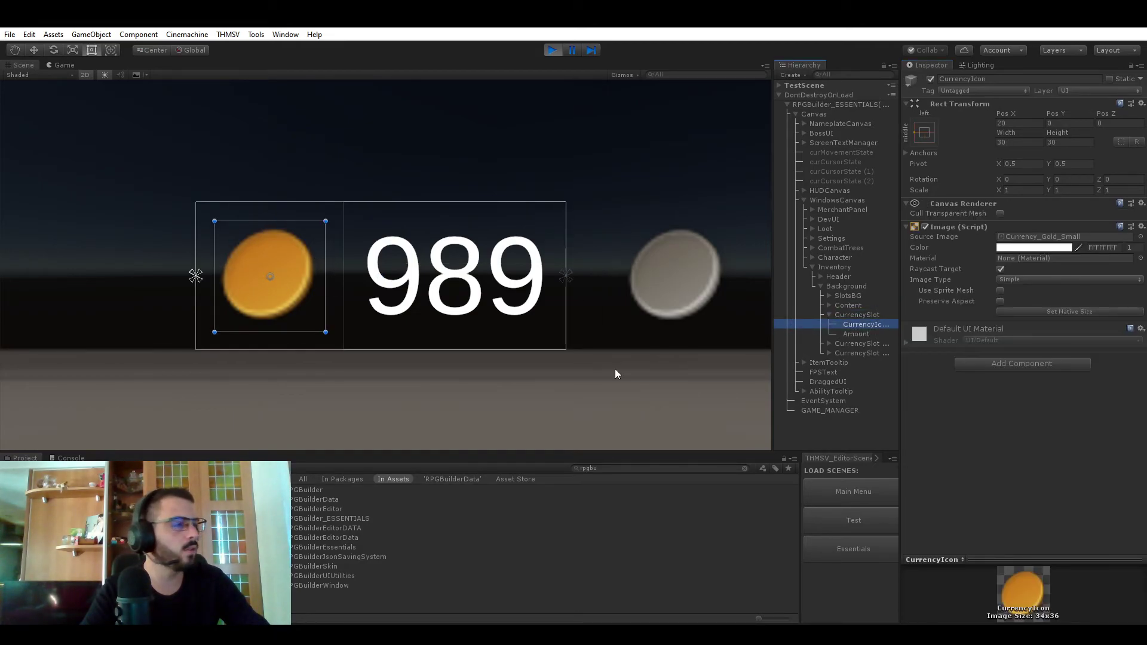
left_click(856, 334)
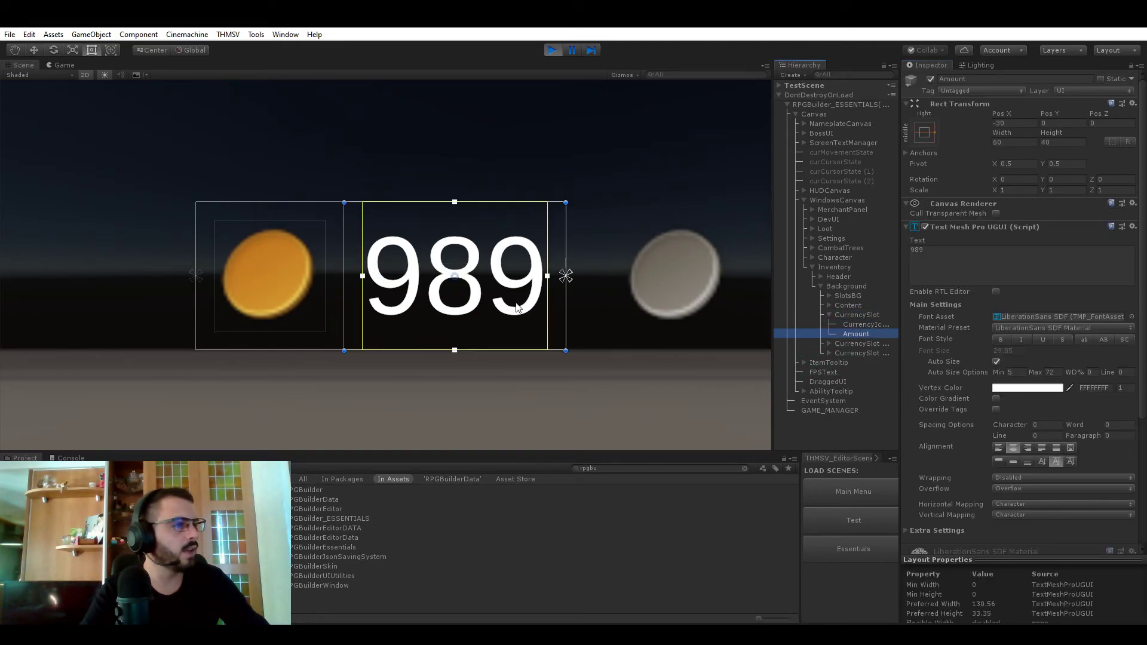
left_click(866, 316)
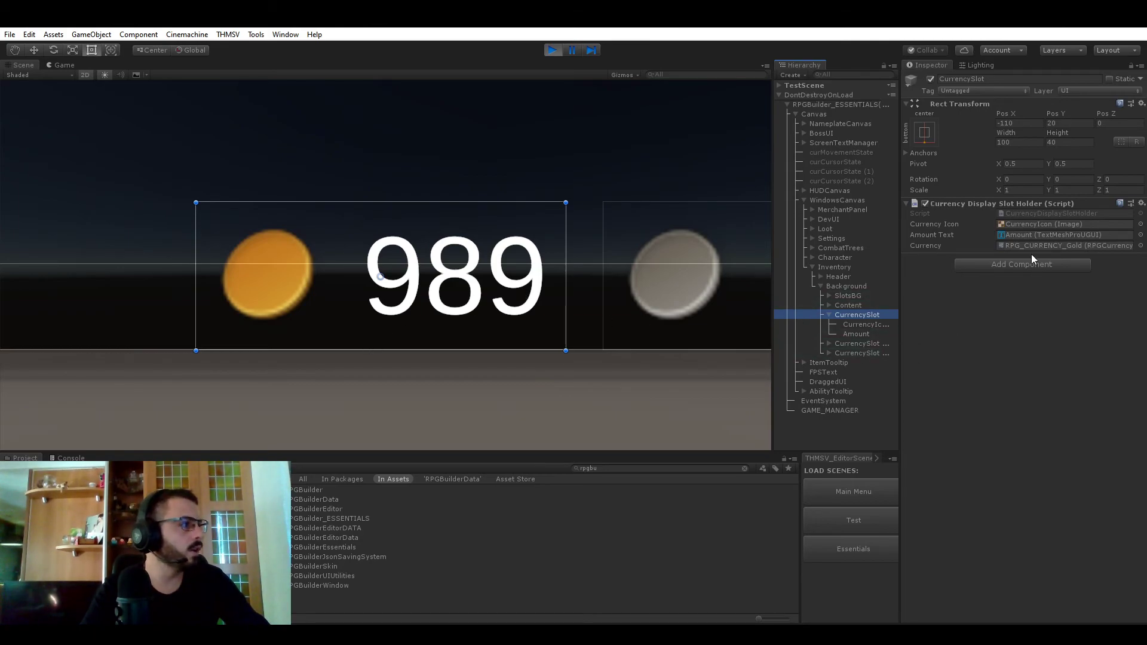
Open the Select RPGCurrency picker and close it, leaving RPG_CURRENCY_Gold assigned.
left_click(1140, 246)
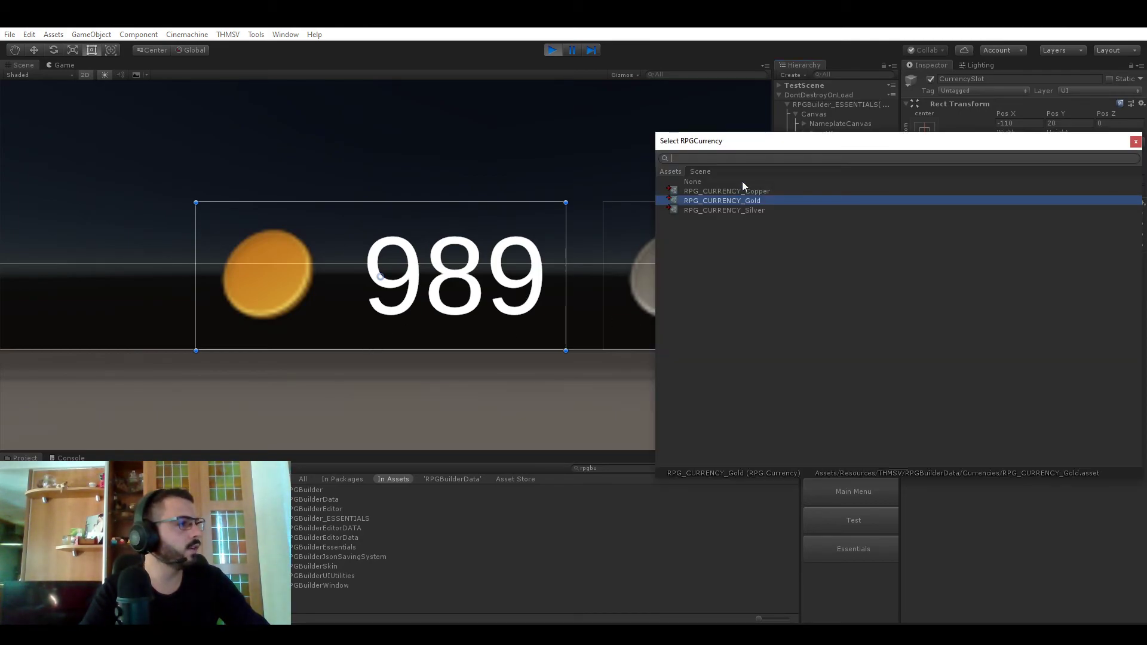
left_click(959, 521)
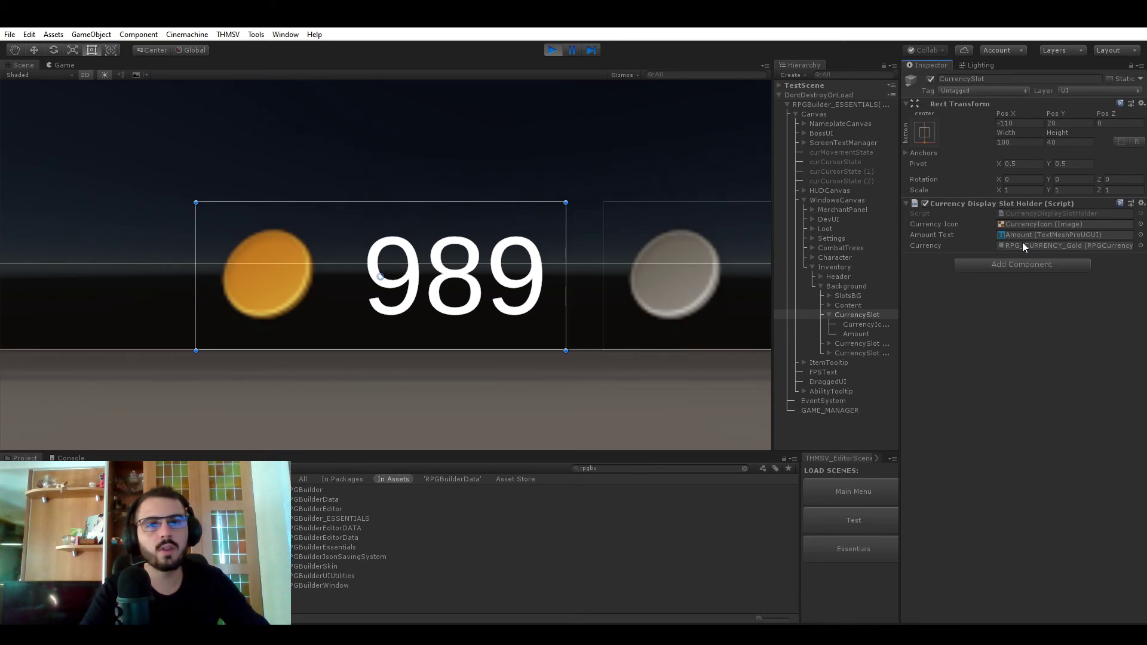
Return to the maximized Game view, buy six more Trainee Axes, and close the shop.
left_click(62, 64)
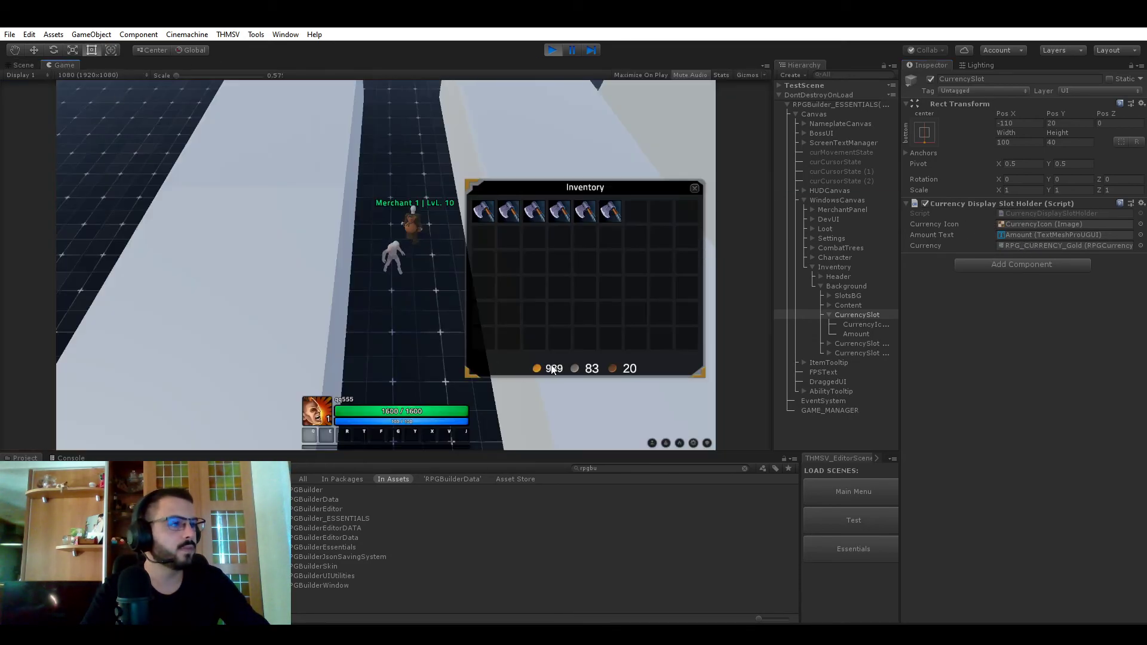
left_click(632, 74)
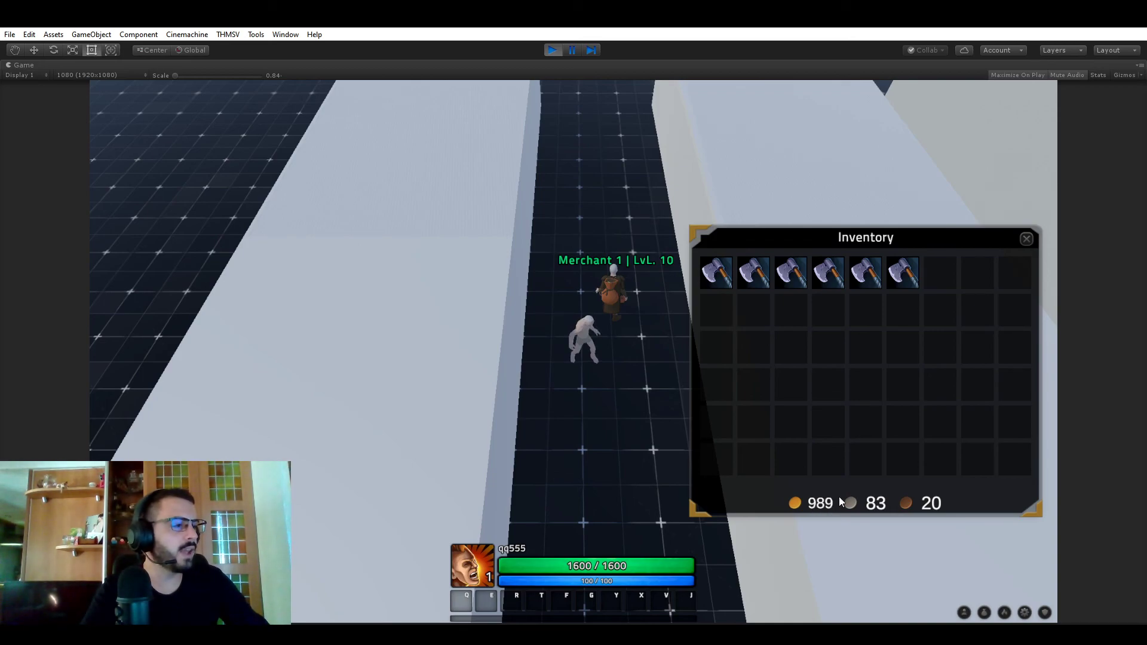
left_click(613, 294)
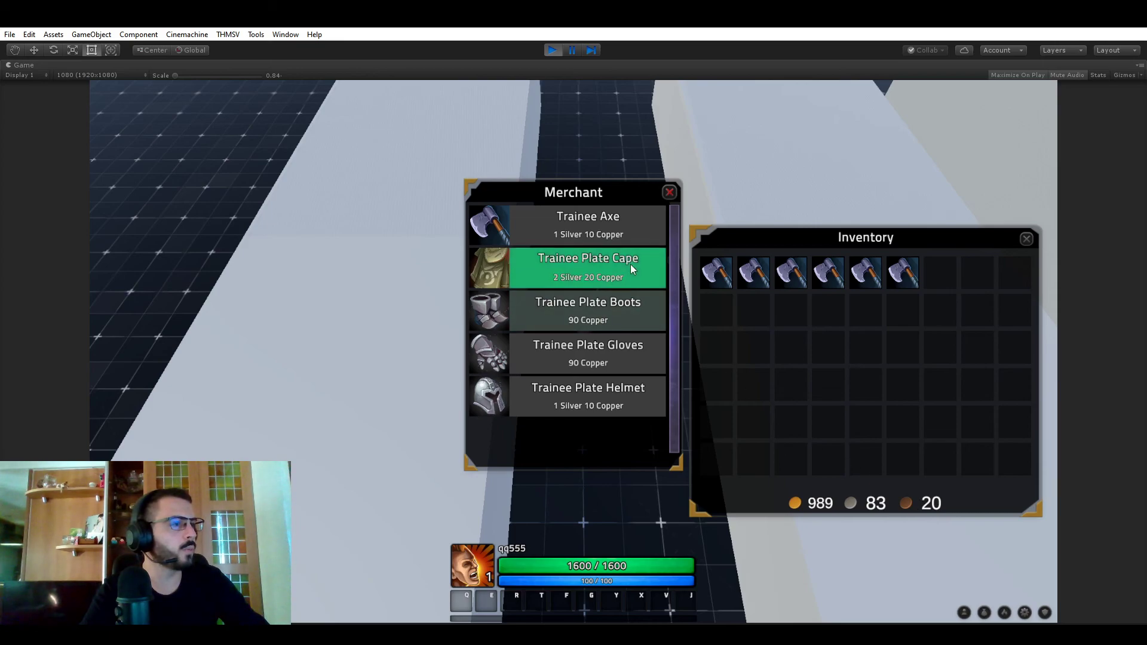
left_click(594, 233)
left_click(594, 233)
left_click(594, 233)
left_click(595, 233)
left_click(594, 233)
left_click(595, 233)
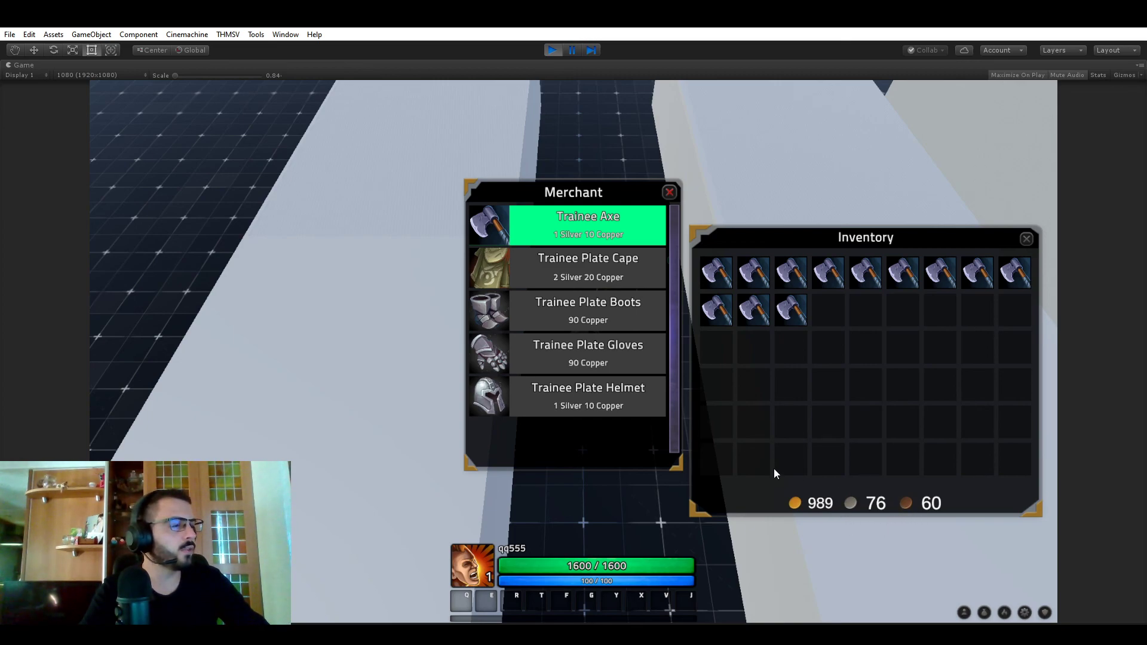
left_click(669, 192)
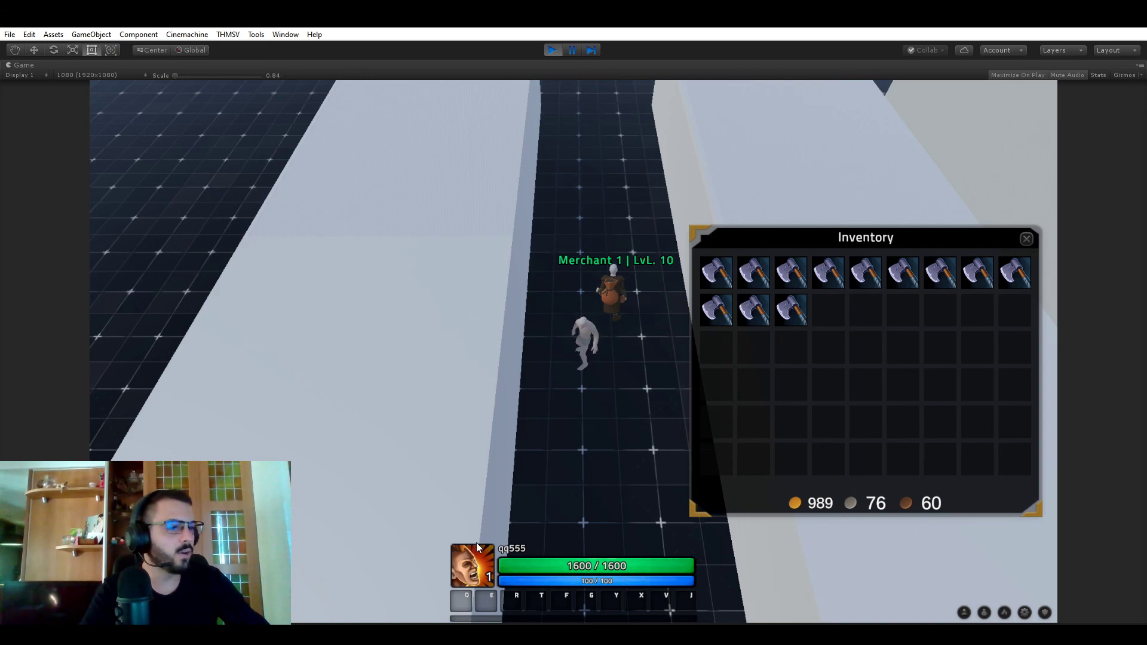